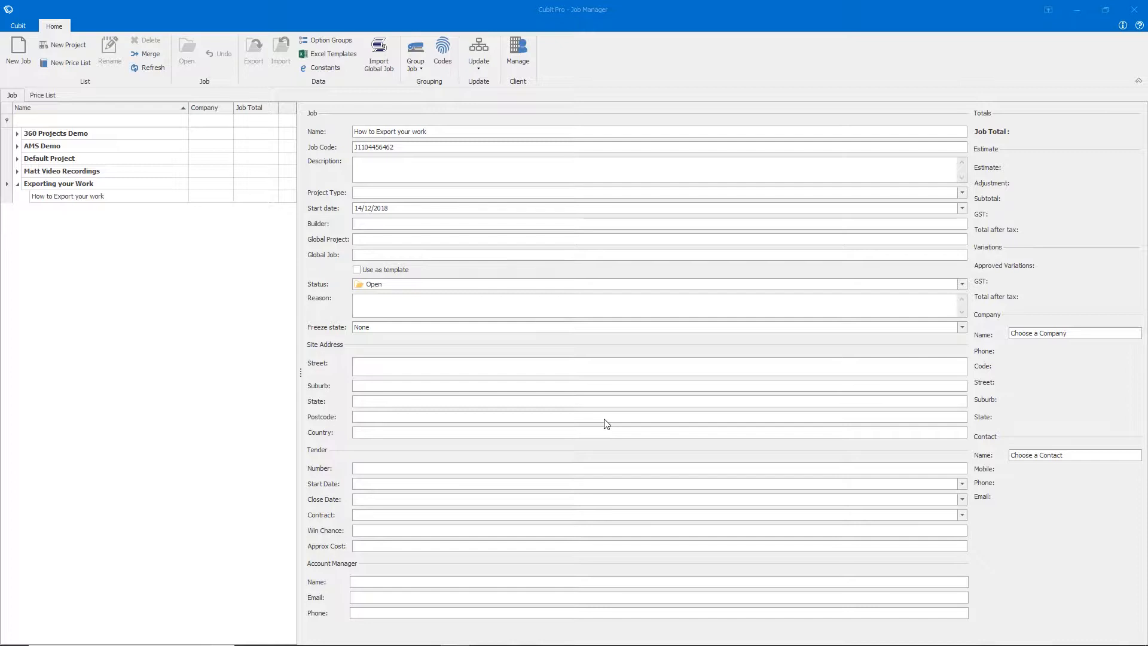
# Step: Export the job "How to Export your work" to the Desktop folder with the default inclusion options
pyautogui.click(114, 201)
pyautogui.click(115, 205)
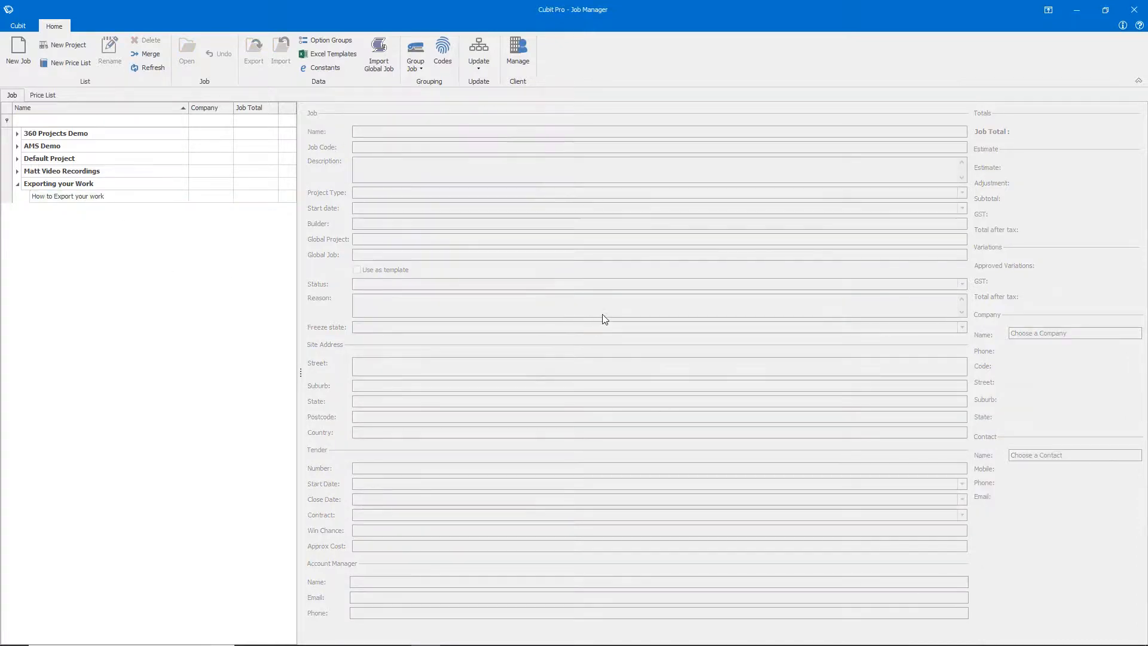
pyautogui.click(108, 202)
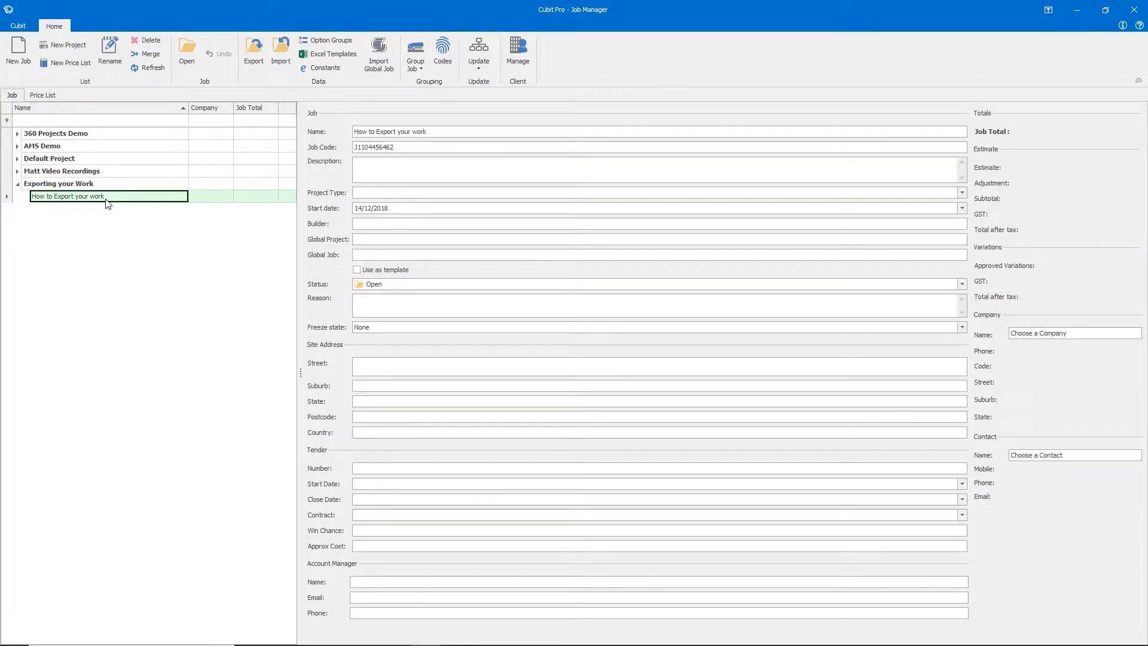
pyautogui.click(253, 60)
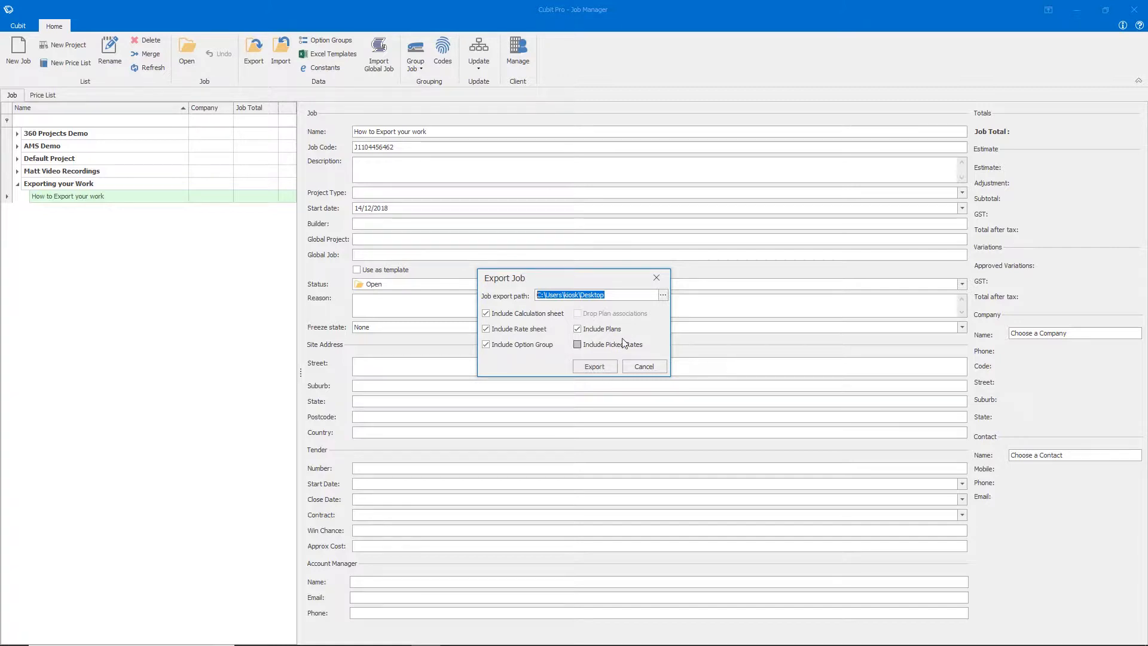
pyautogui.click(622, 296)
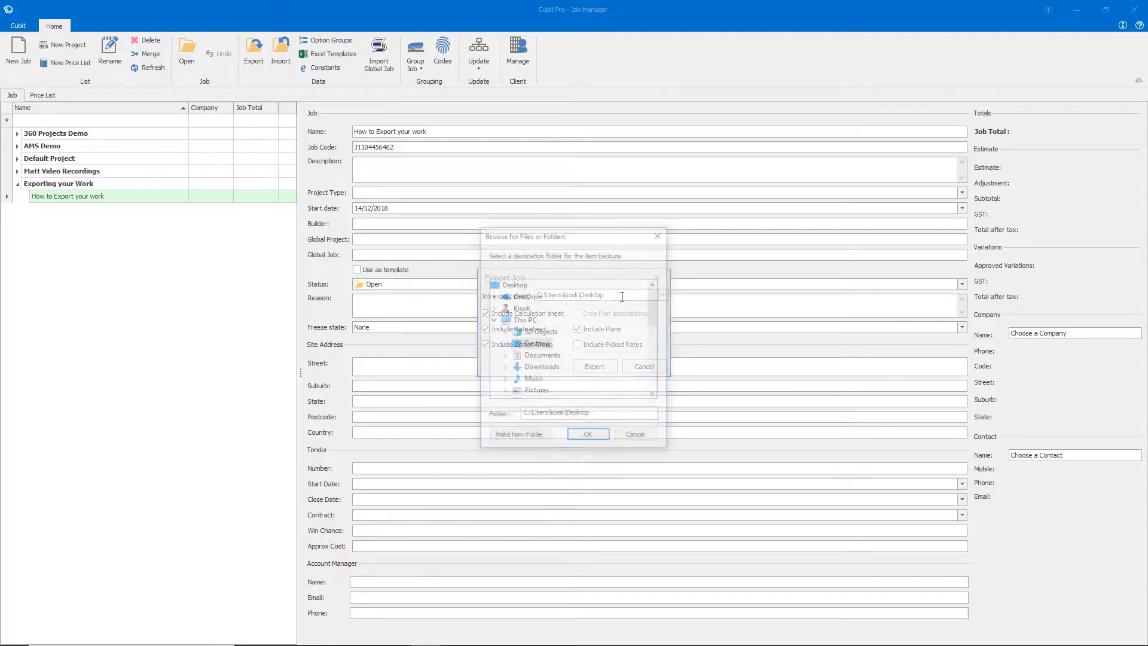
pyautogui.doubleClick(536, 345)
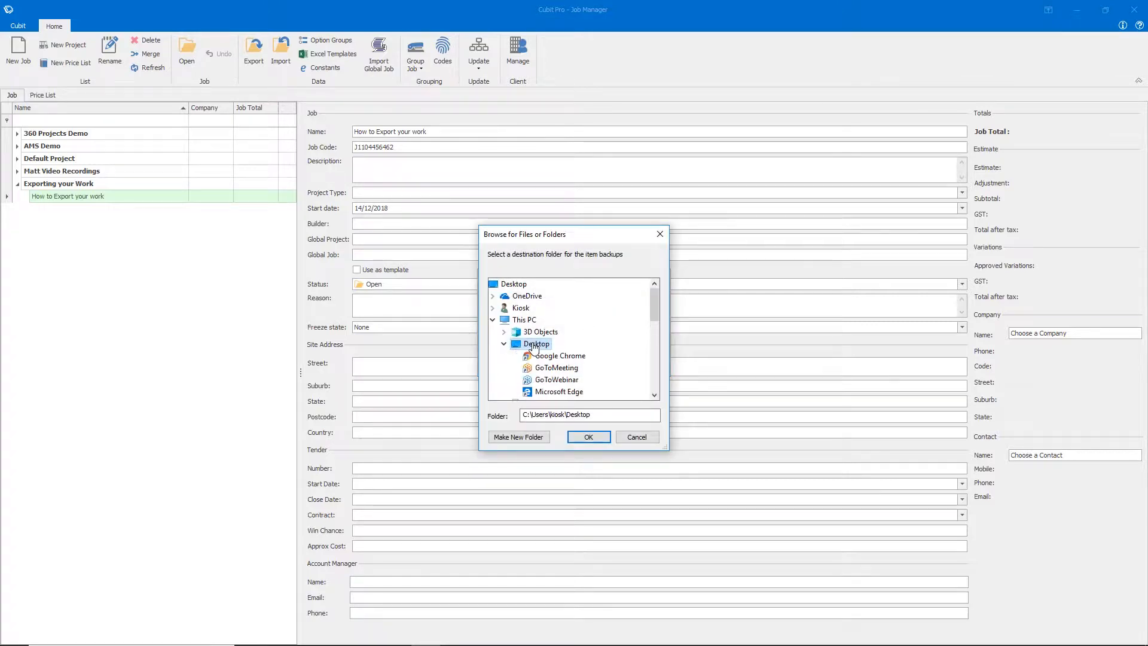
pyautogui.click(589, 438)
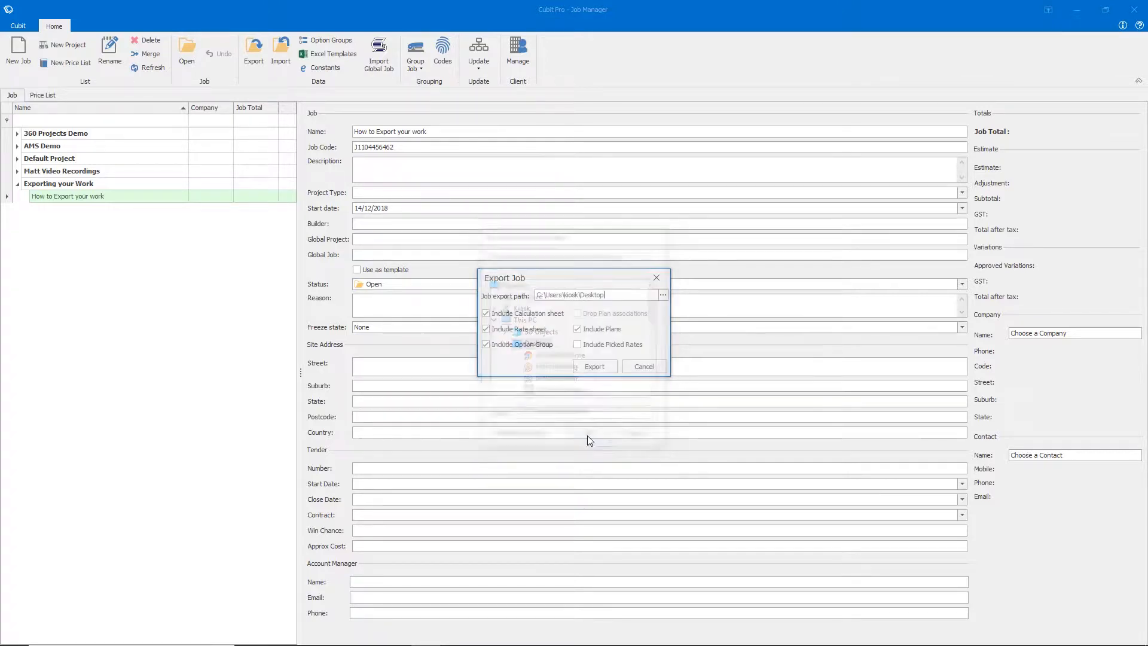
pyautogui.click(595, 366)
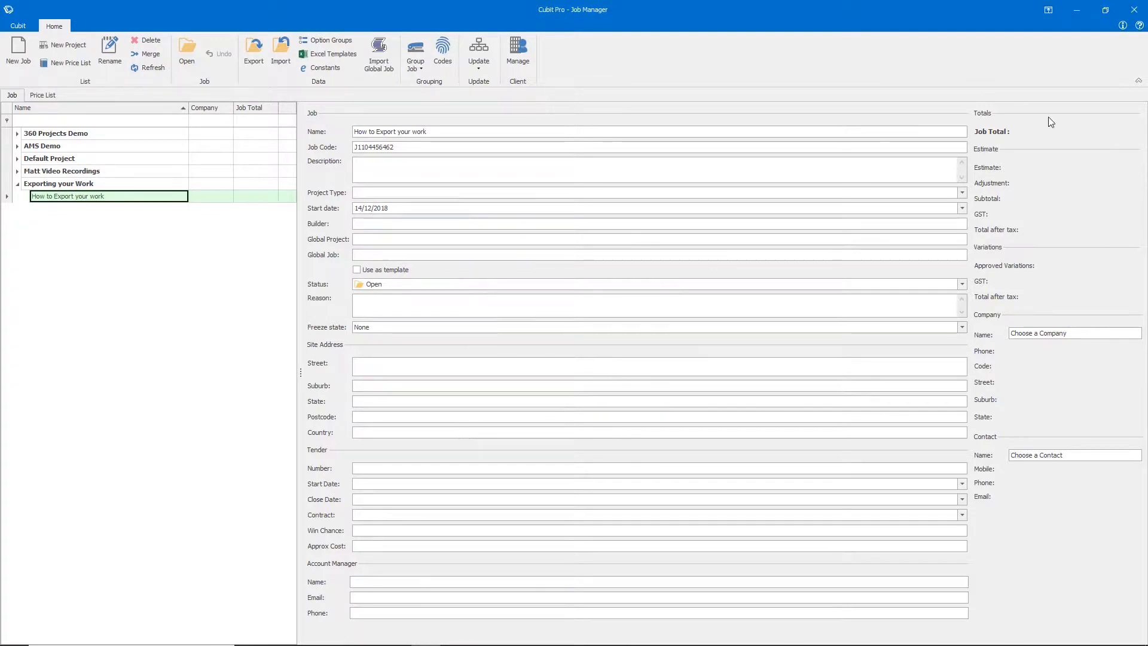
# Step: Move the exported job file to an empty area of the Windows desktop and open it in Cubit
pyautogui.click(1076, 12)
pyautogui.moveTo(22, 603); pyautogui.dragTo(386, 264)
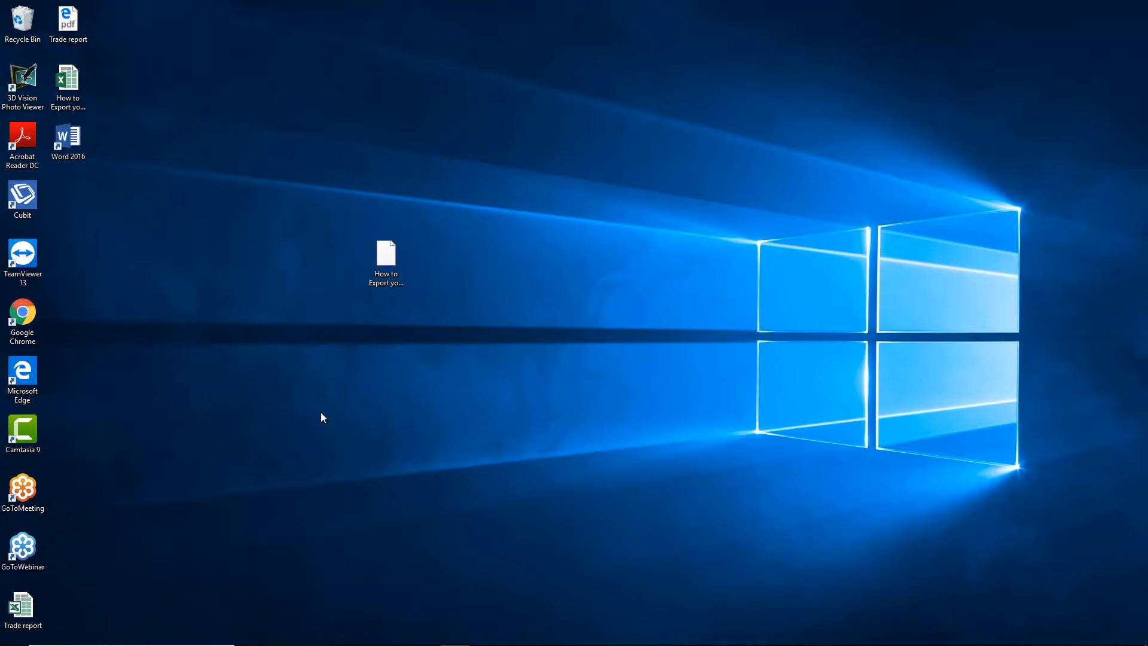
pyautogui.doubleClick(385, 258)
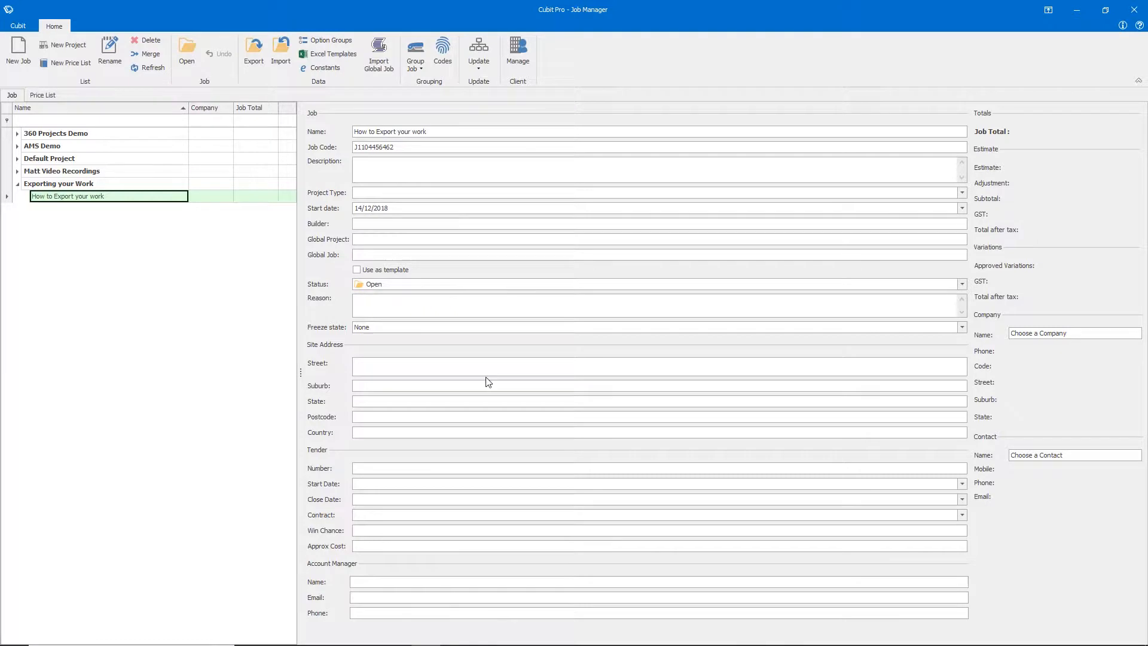
# Step: Open the job "How to Export your work" and display the plan "Seanna Rd, page 2" in the viewport
pyautogui.doubleClick(115, 199)
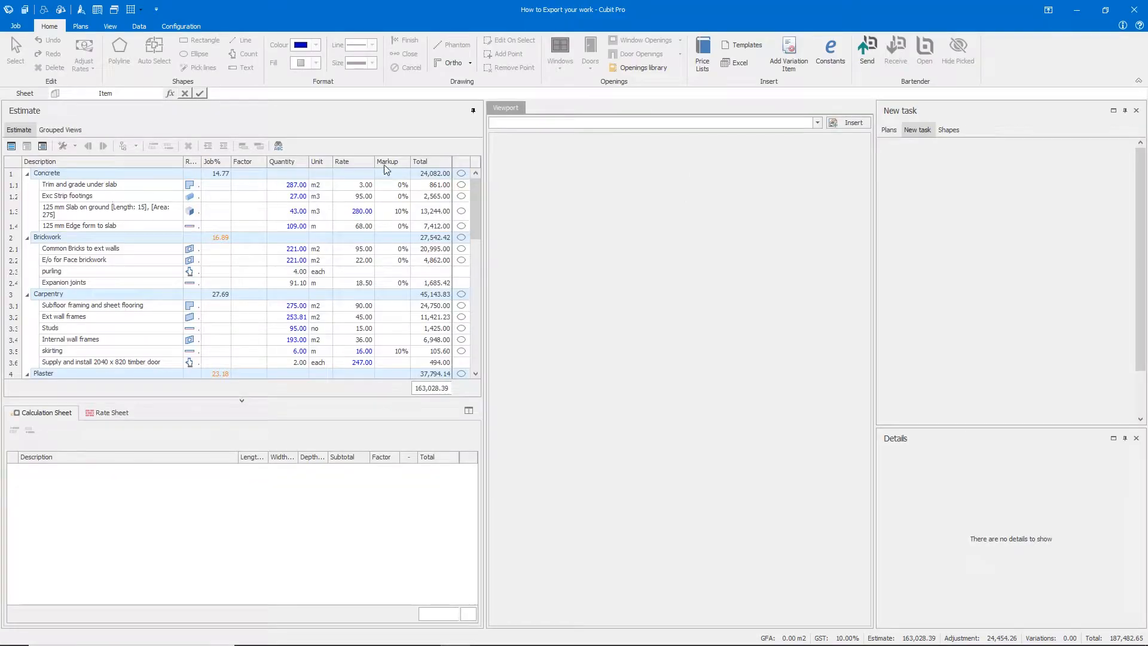
pyautogui.click(516, 123)
pyautogui.click(517, 134)
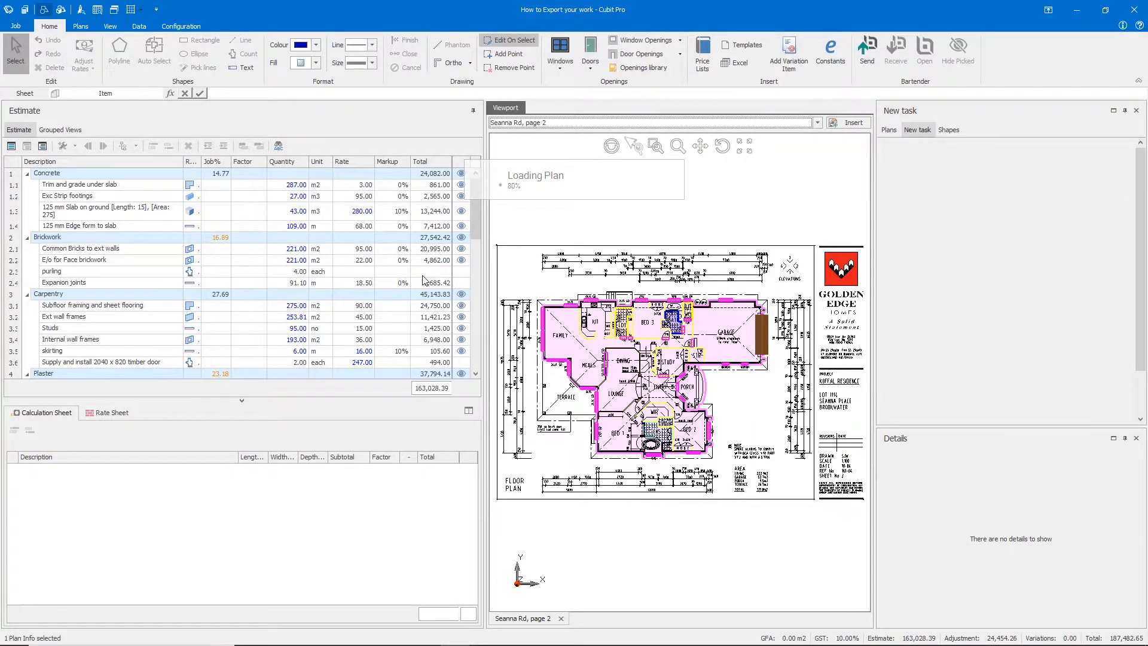
# Step: Generate the Trades report, export it as a PDF named "Trade report" to the Desktop, and open the file
pyautogui.click(141, 27)
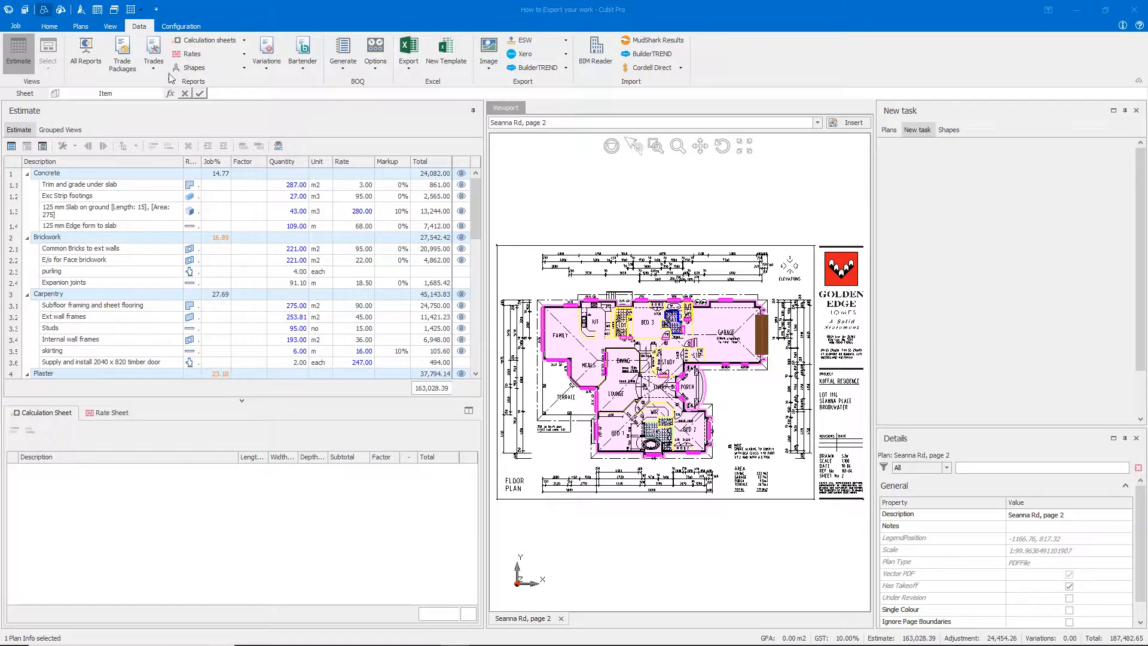
pyautogui.click(154, 46)
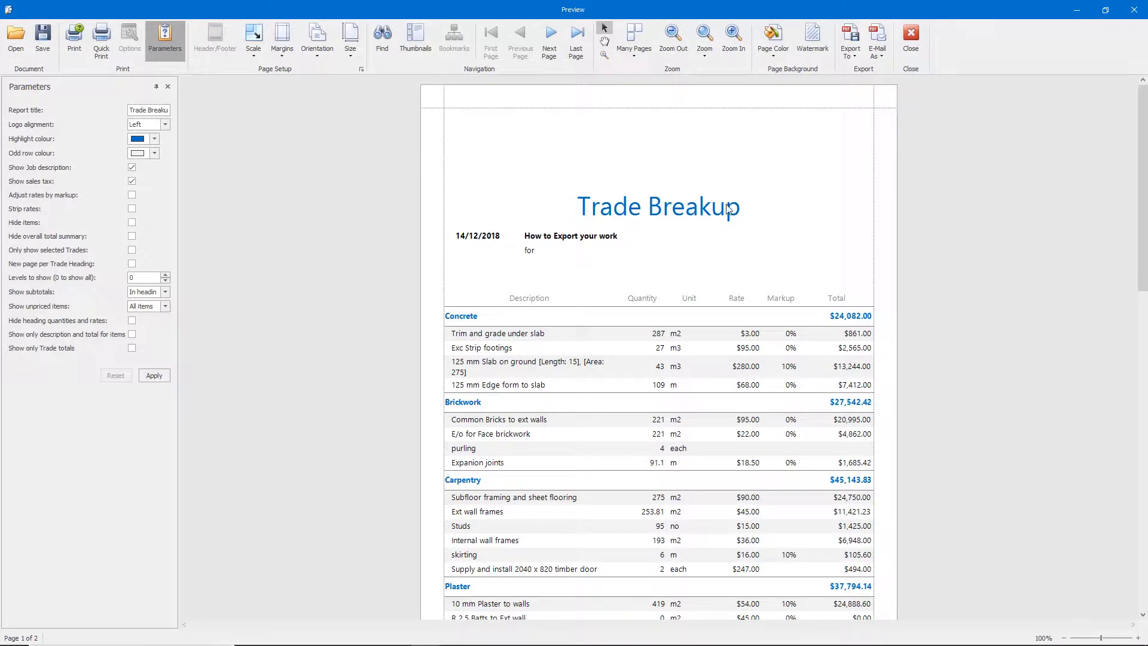
pyautogui.click(853, 59)
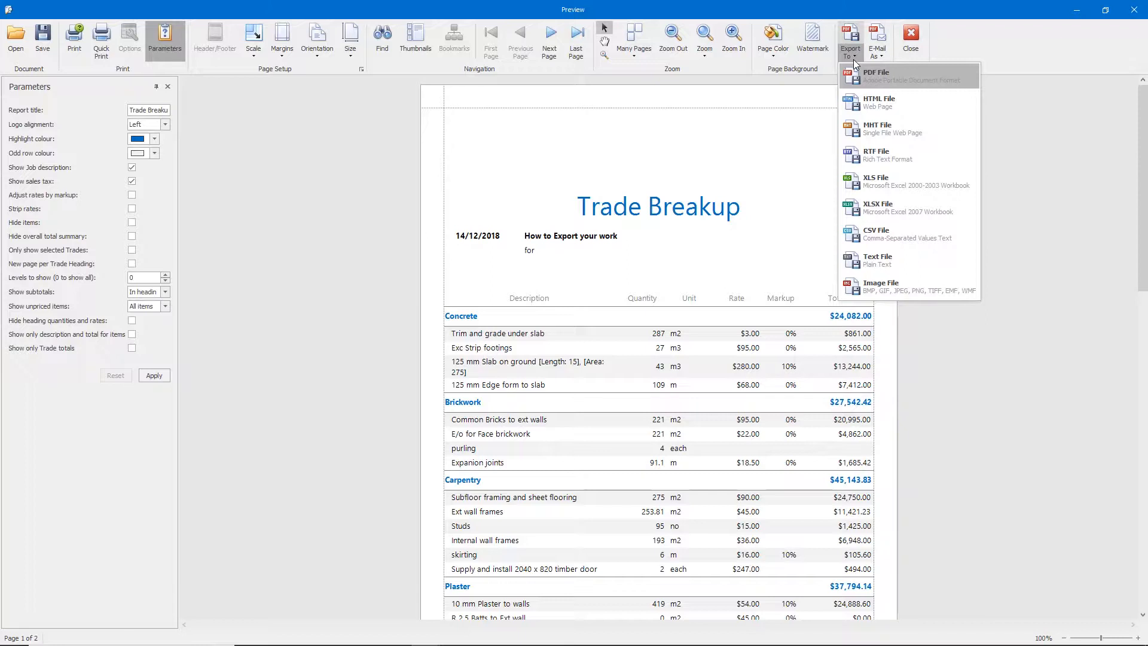
pyautogui.click(902, 77)
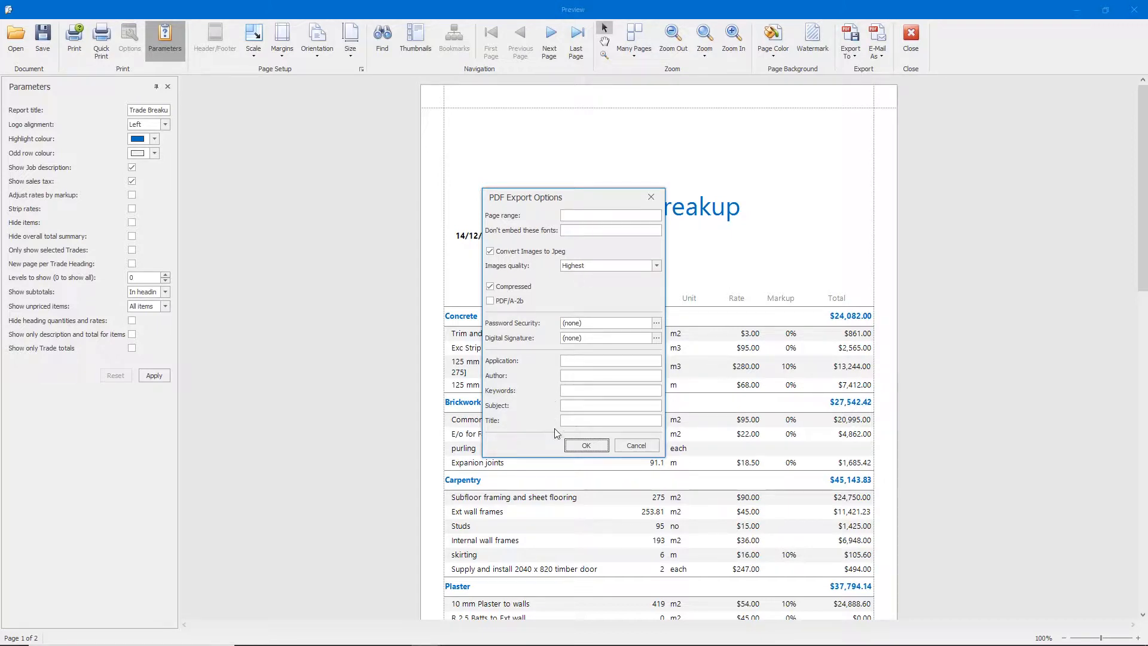
pyautogui.click(578, 446)
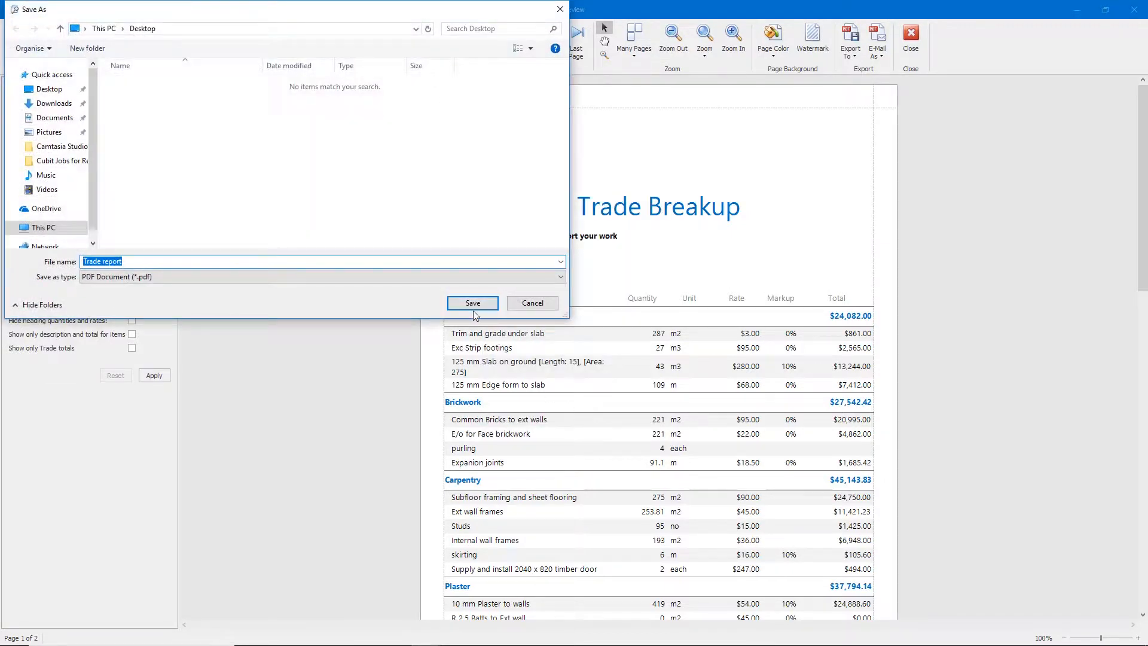
pyautogui.click(473, 304)
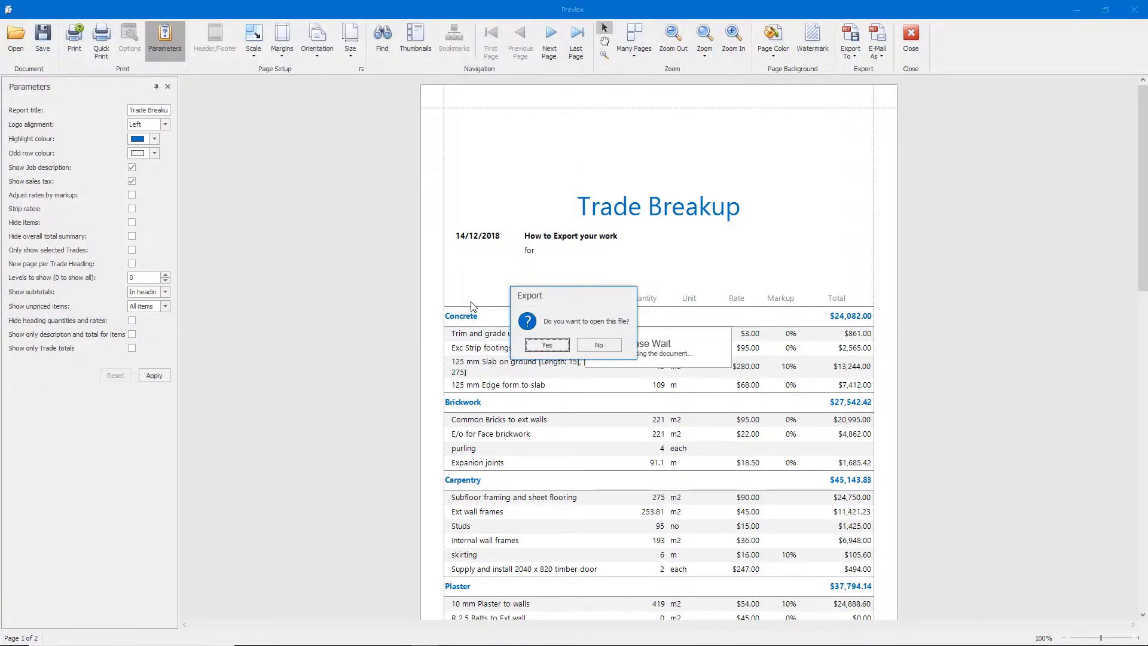
pyautogui.click(534, 345)
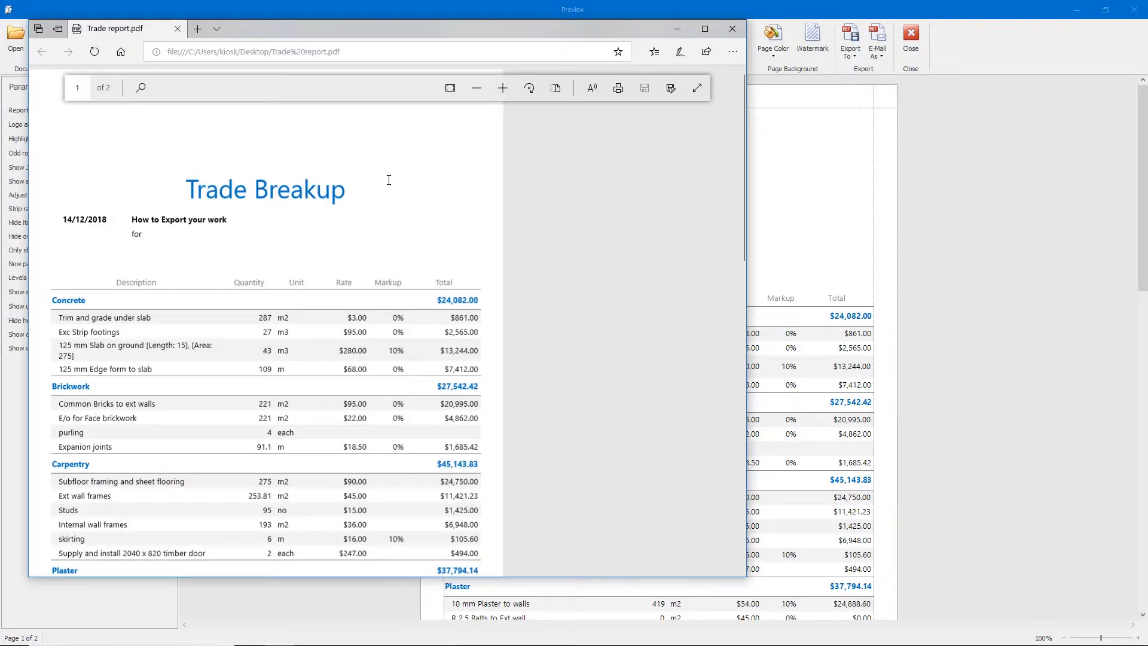
# Step: Look through the pages of the exported PDF trade report and close it
pyautogui.scroll(-20, 316, 189)
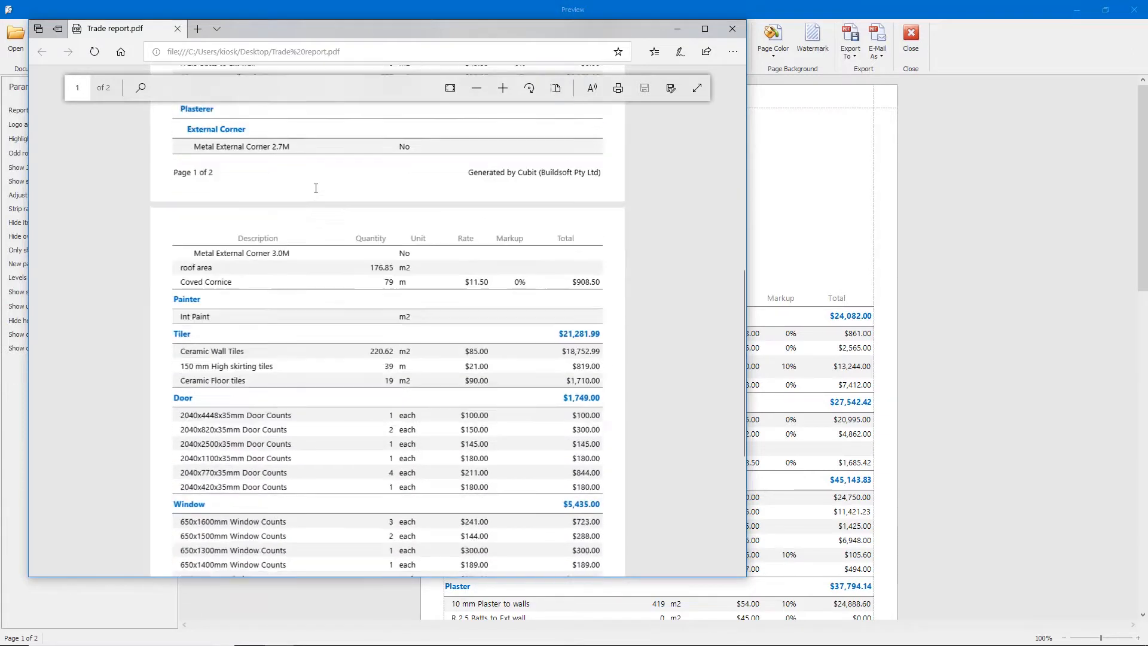
pyautogui.scroll(10, 303, 192)
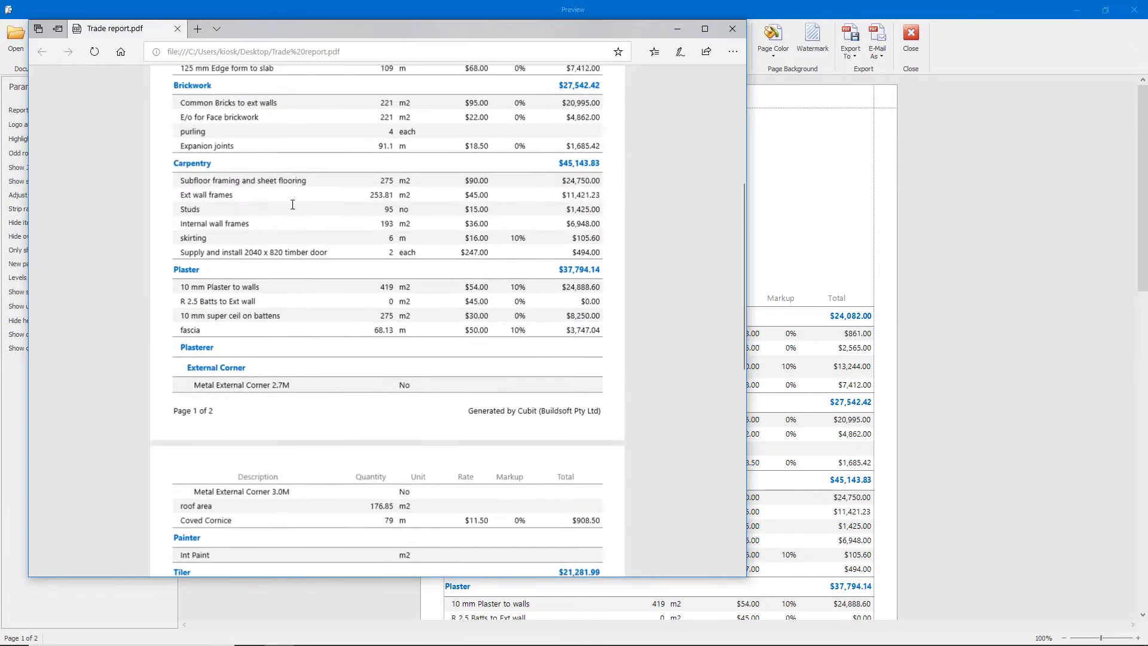
pyautogui.click(738, 30)
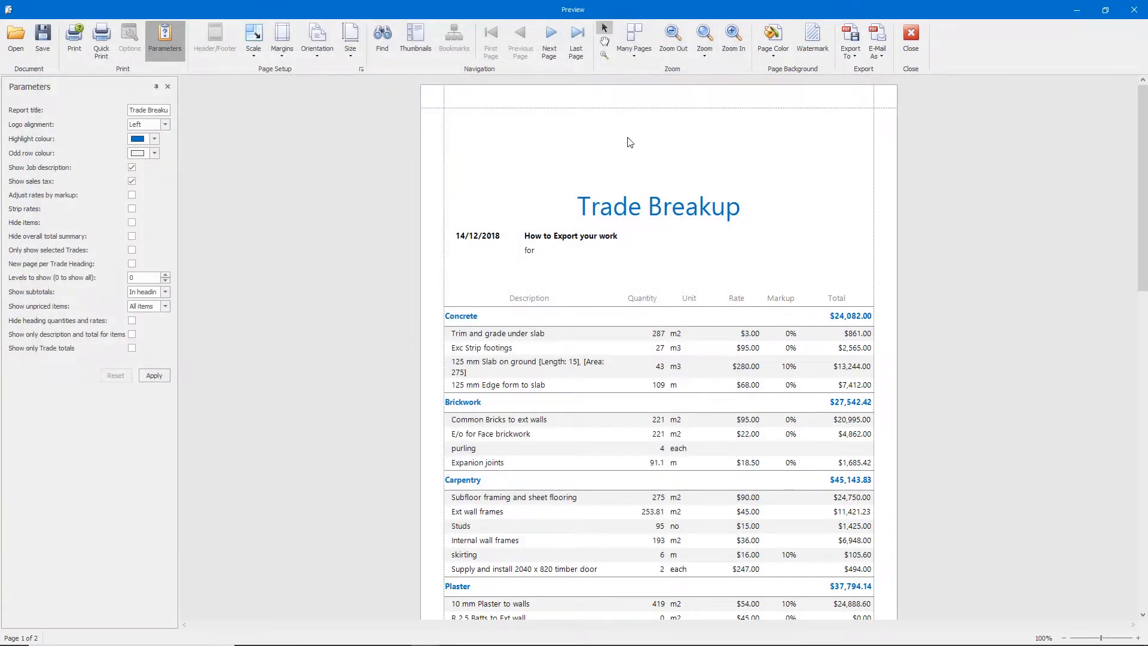
# Step: Export the trade report as a single XLS file named "Trade report" to the Desktop and open it in Excel
pyautogui.click(855, 54)
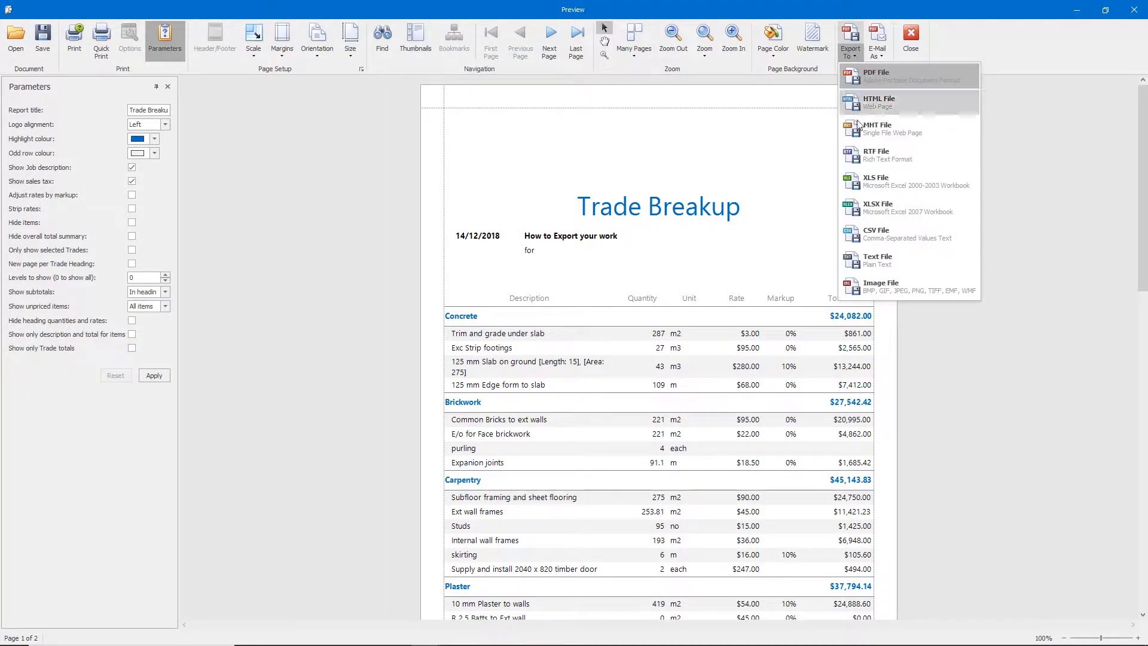
pyautogui.click(917, 184)
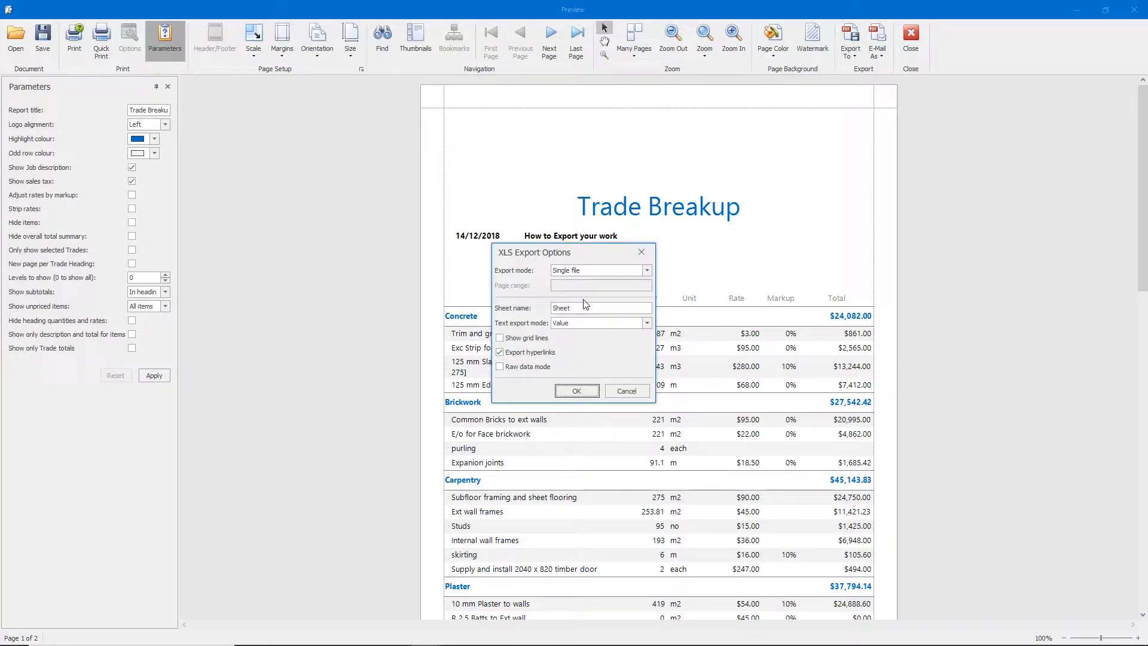
pyautogui.click(577, 392)
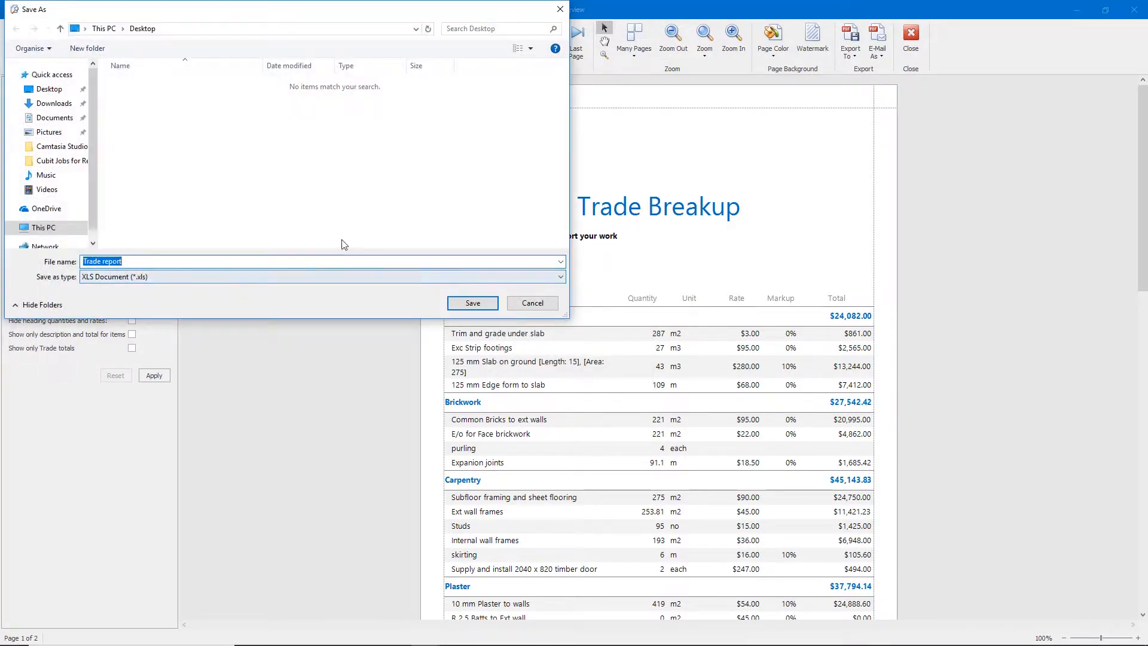
pyautogui.click(474, 303)
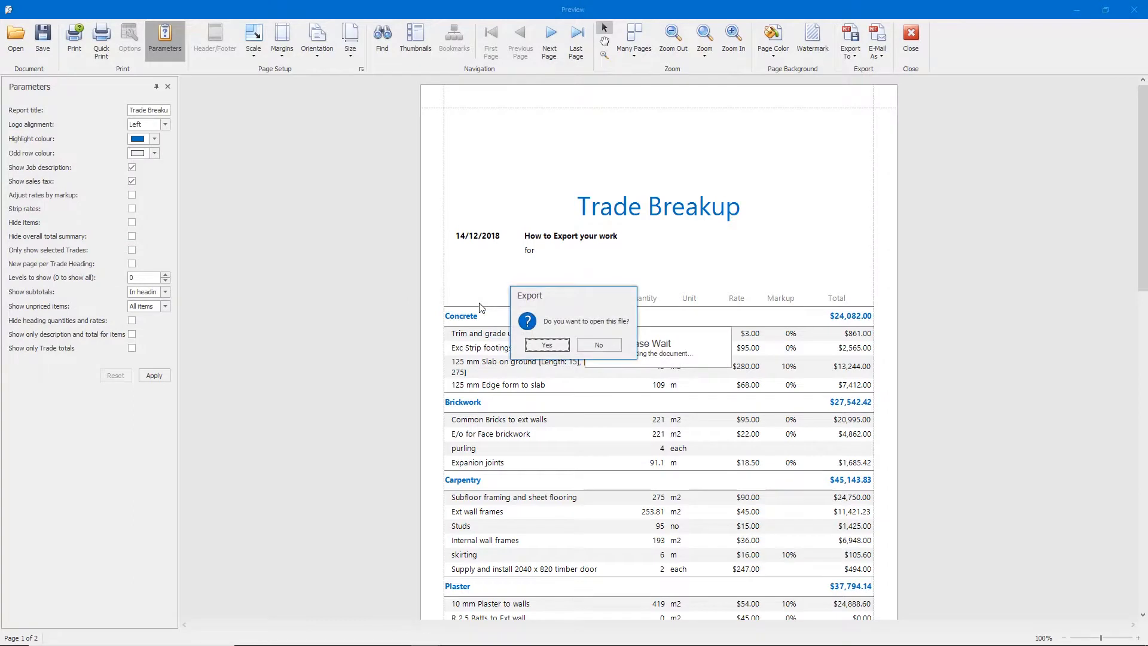
pyautogui.click(541, 347)
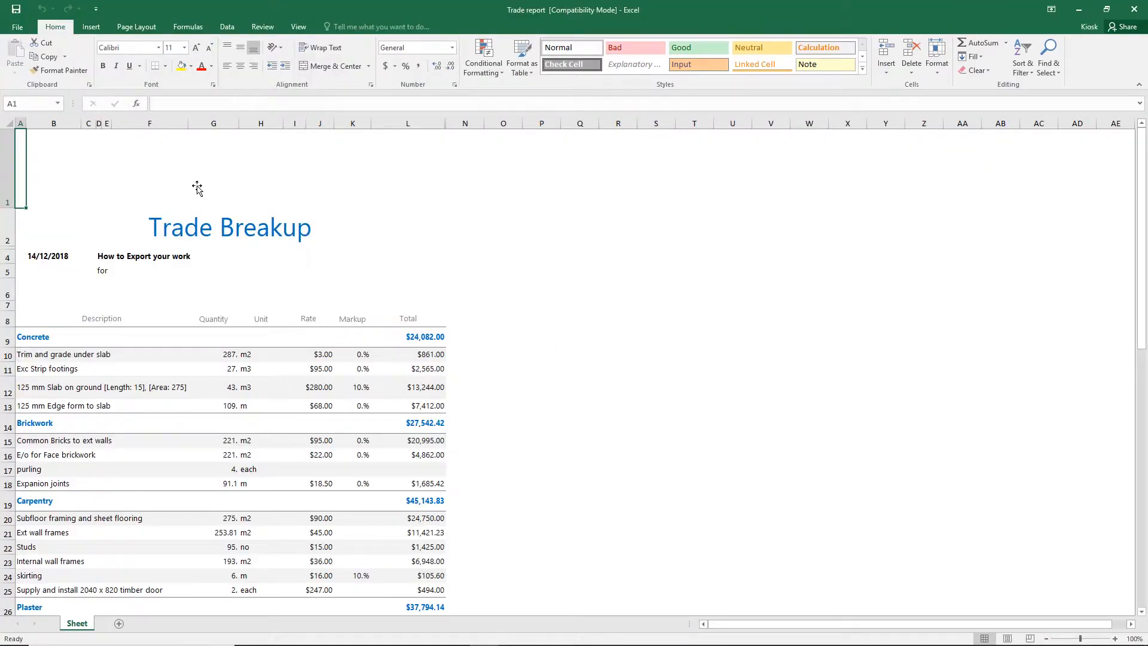
# Step: Look through the trade items in the exported workbook and close it without saving changes
pyautogui.scroll(-5, 172, 181)
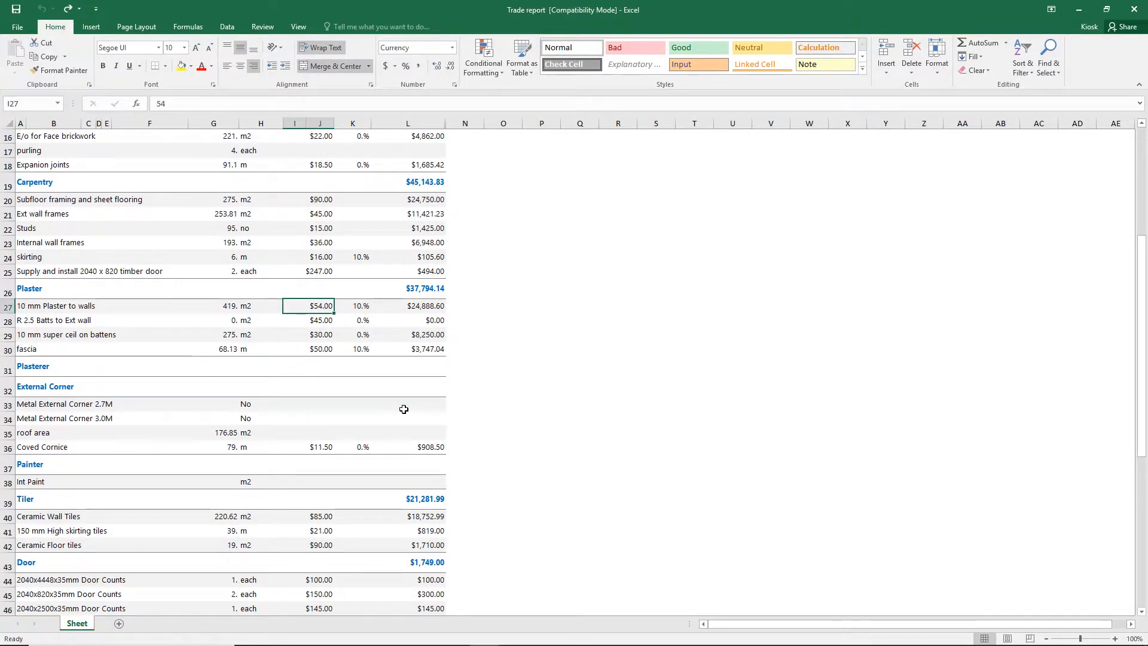
pyautogui.scroll(5, 310, 364)
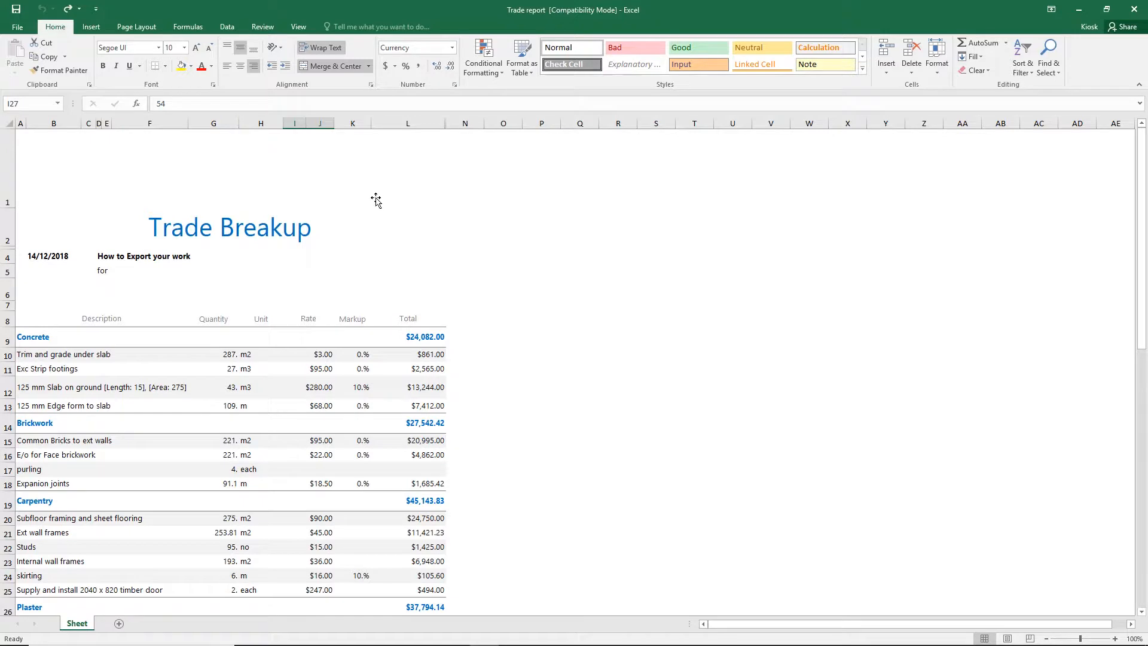
pyautogui.scroll(-7, 383, 371)
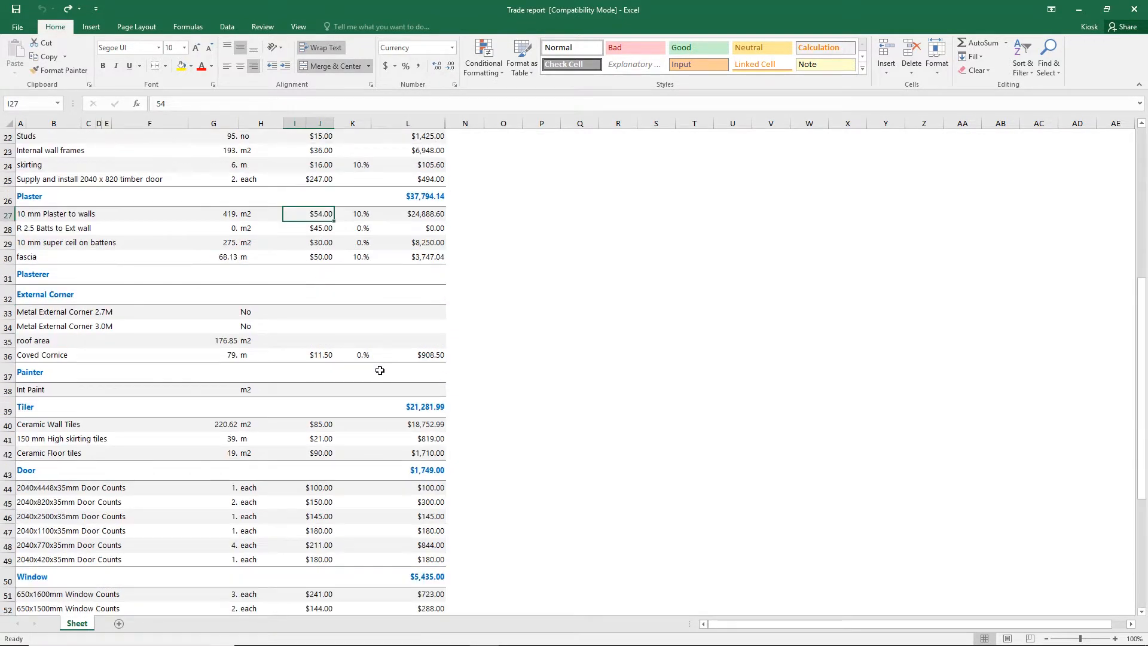
pyautogui.click(1142, 6)
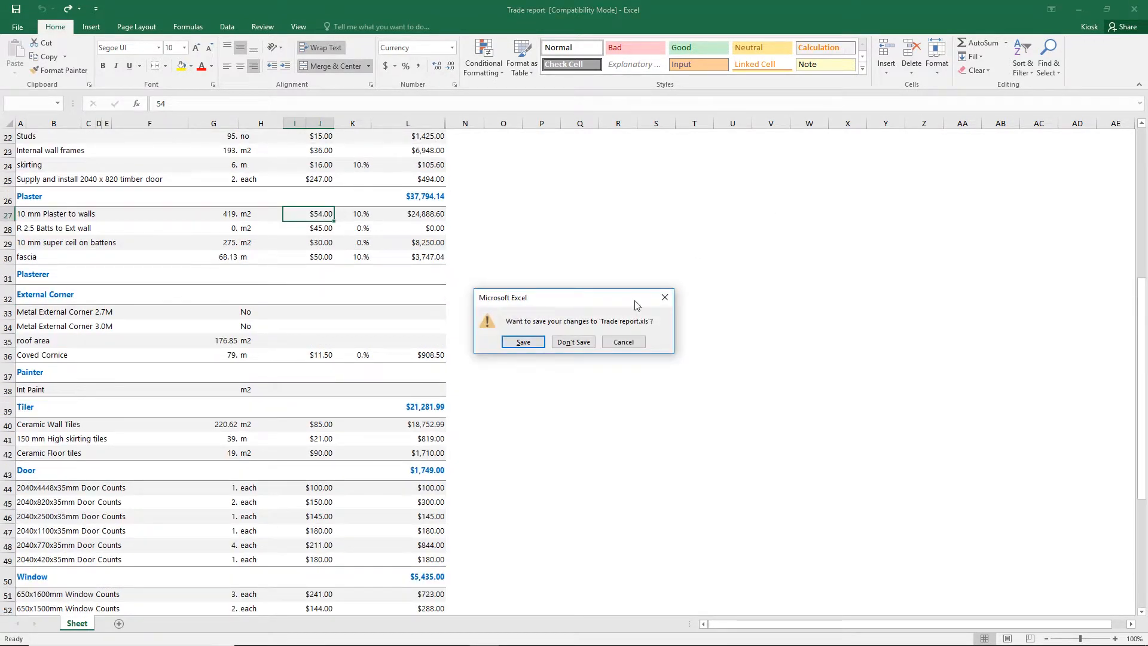
pyautogui.click(575, 342)
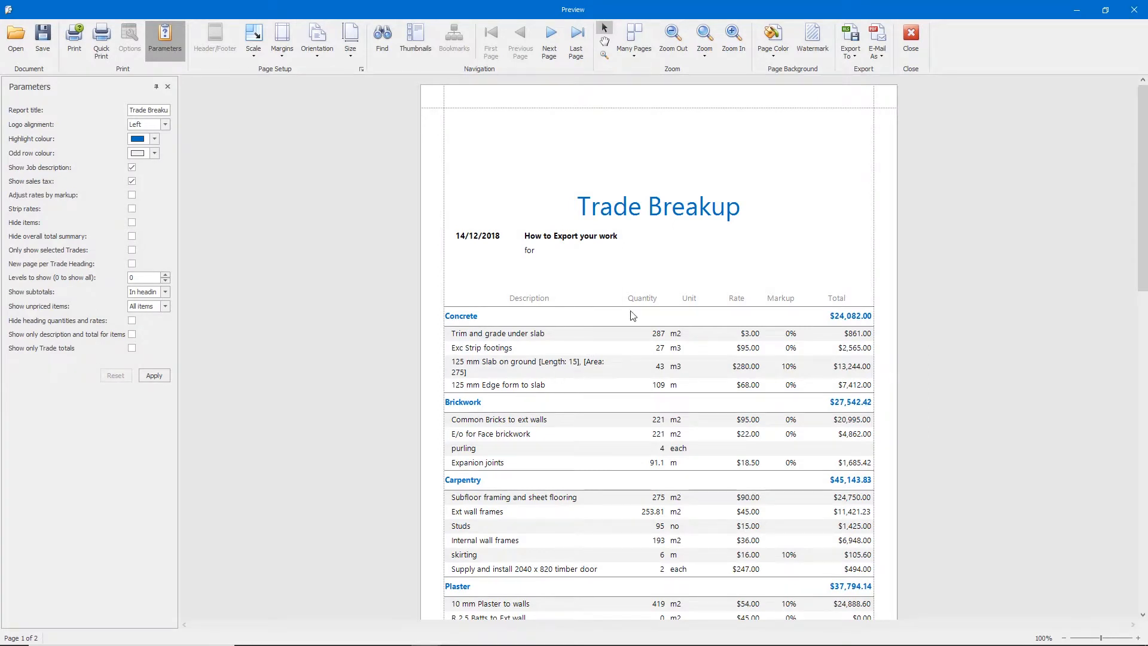
# Step: Check the file formats offered for exporting and e-mailing the report, and close the report preview
pyautogui.click(851, 42)
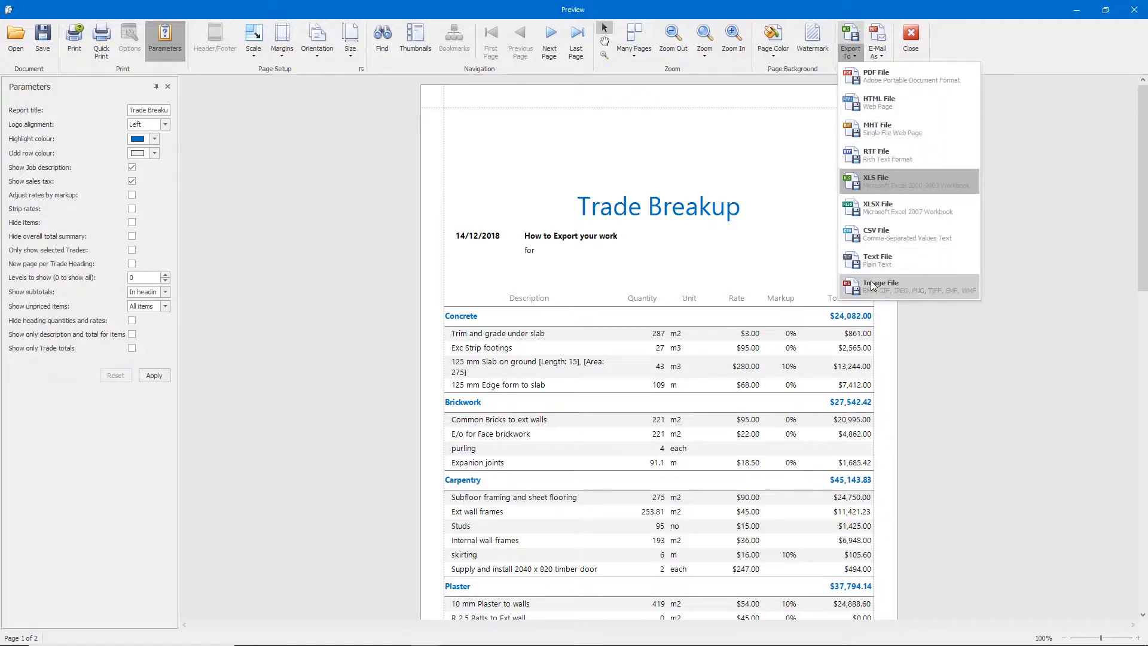
pyautogui.click(884, 54)
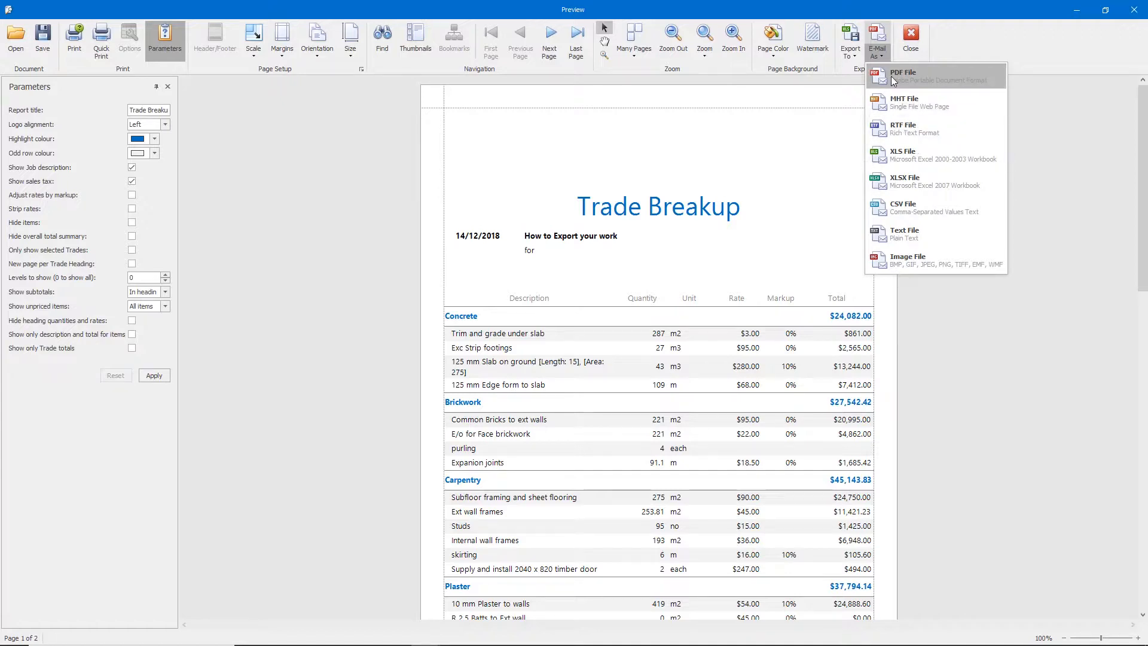
pyautogui.click(916, 41)
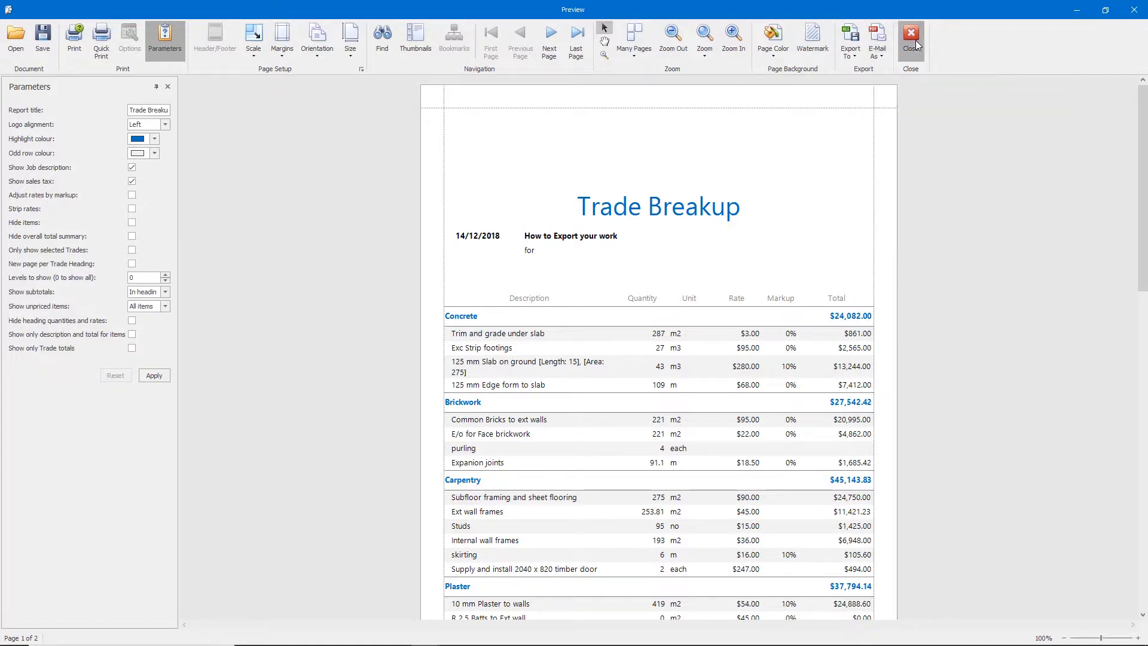
pyautogui.click(916, 41)
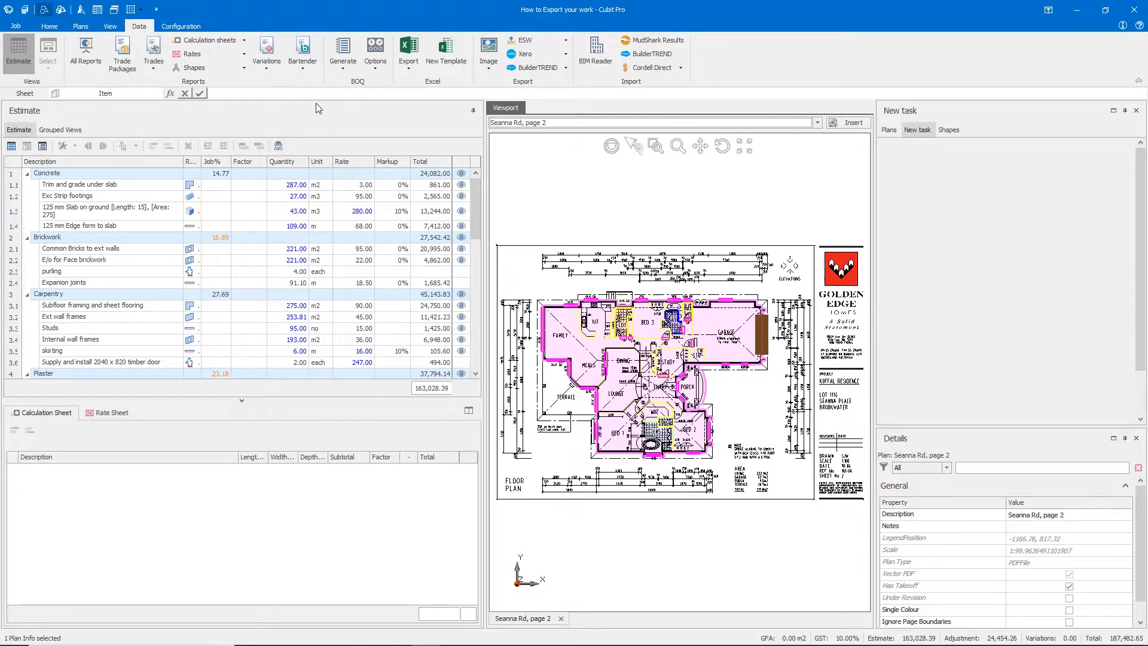
# Step: Export the whole estimate to the Desktop as an Excel workbook named "How to Export your work"
pyautogui.click(408, 70)
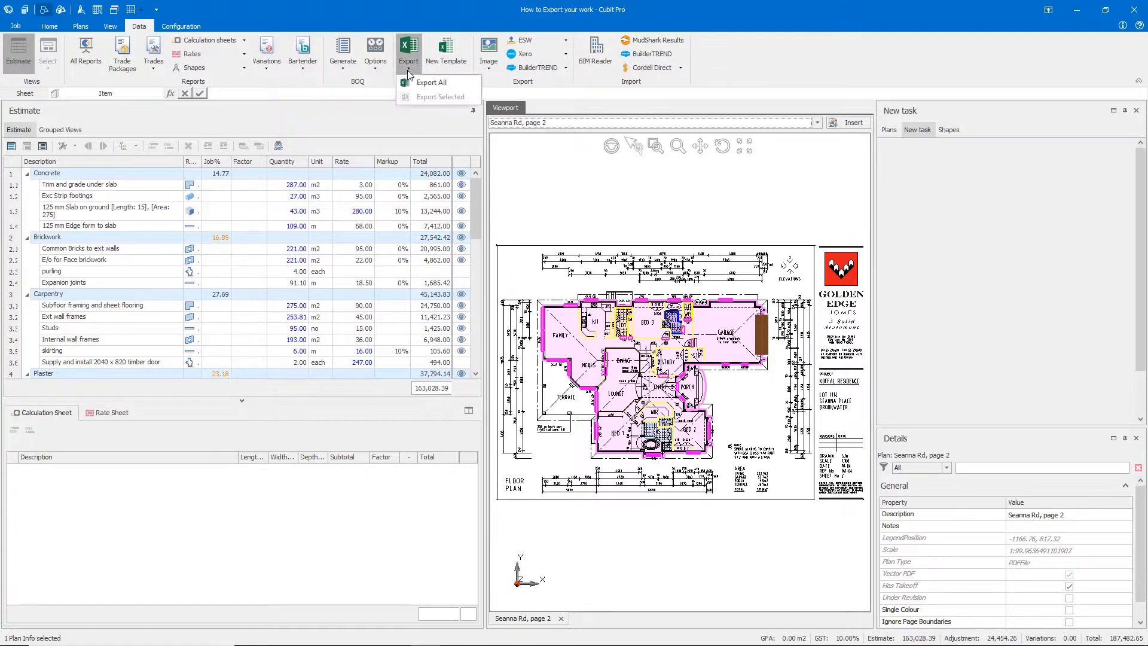
pyautogui.click(445, 87)
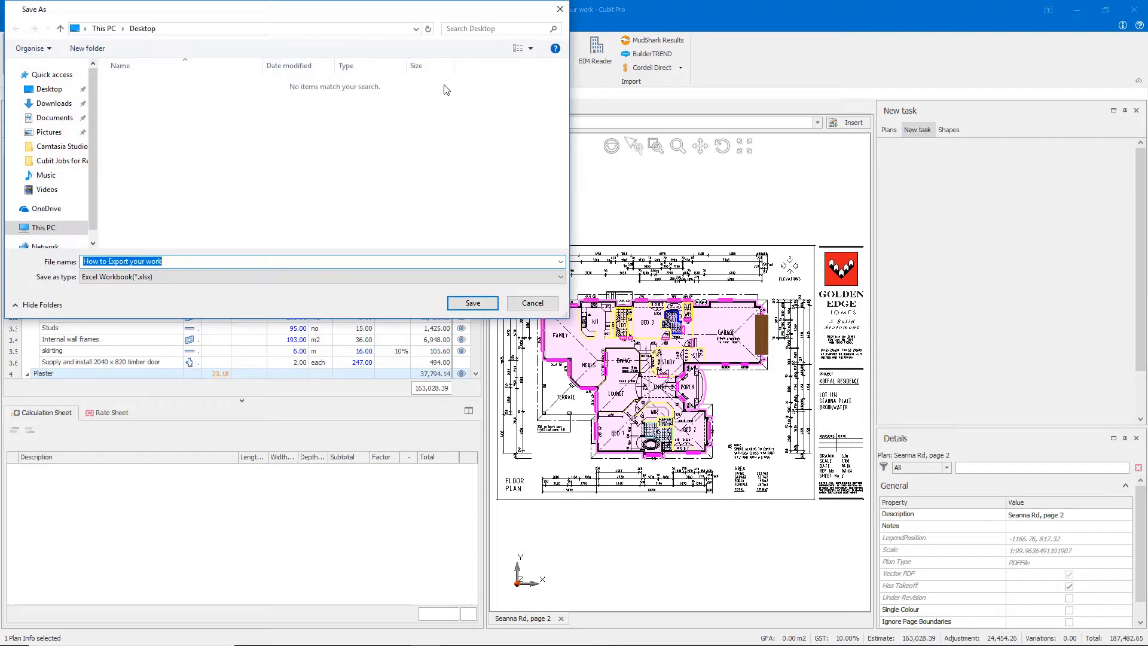
pyautogui.click(469, 305)
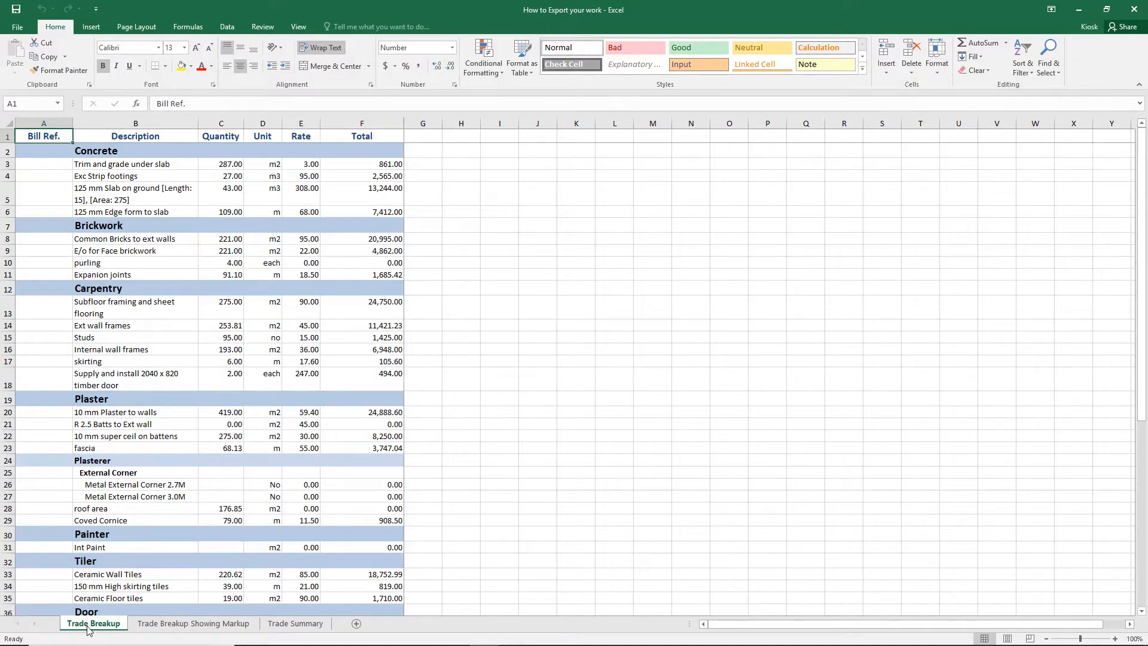
# Step: Look through the Trade Breakup, Trade Breakup Showing Markup and Trade Summary sheets, and close the workbook without saving changes
pyautogui.click(181, 628)
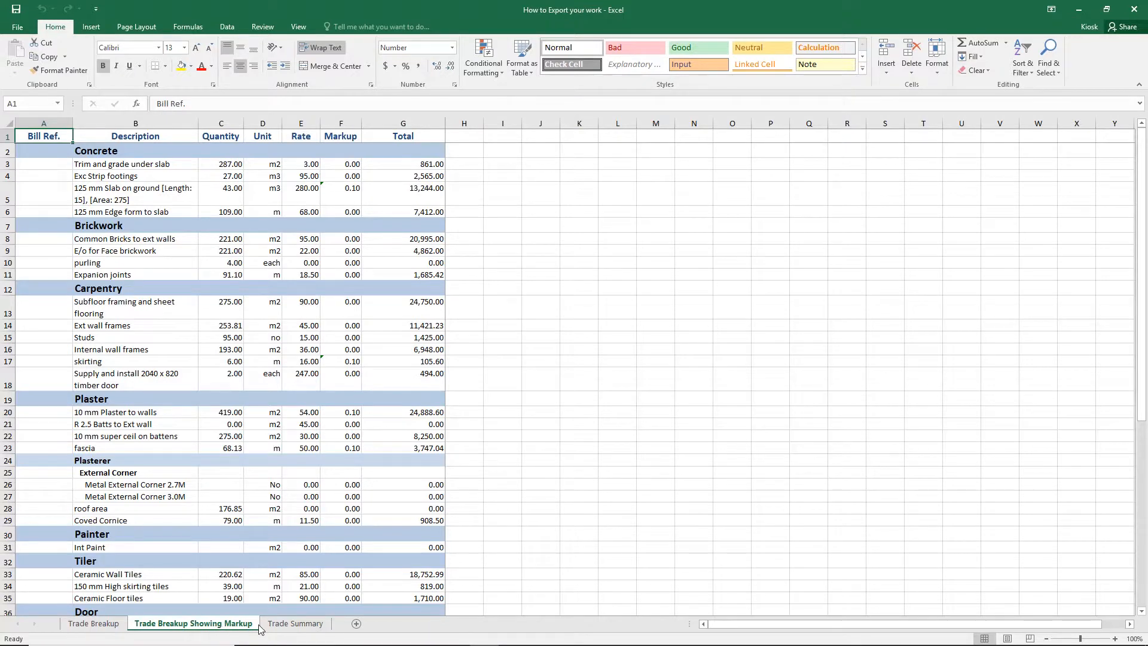
pyautogui.click(295, 623)
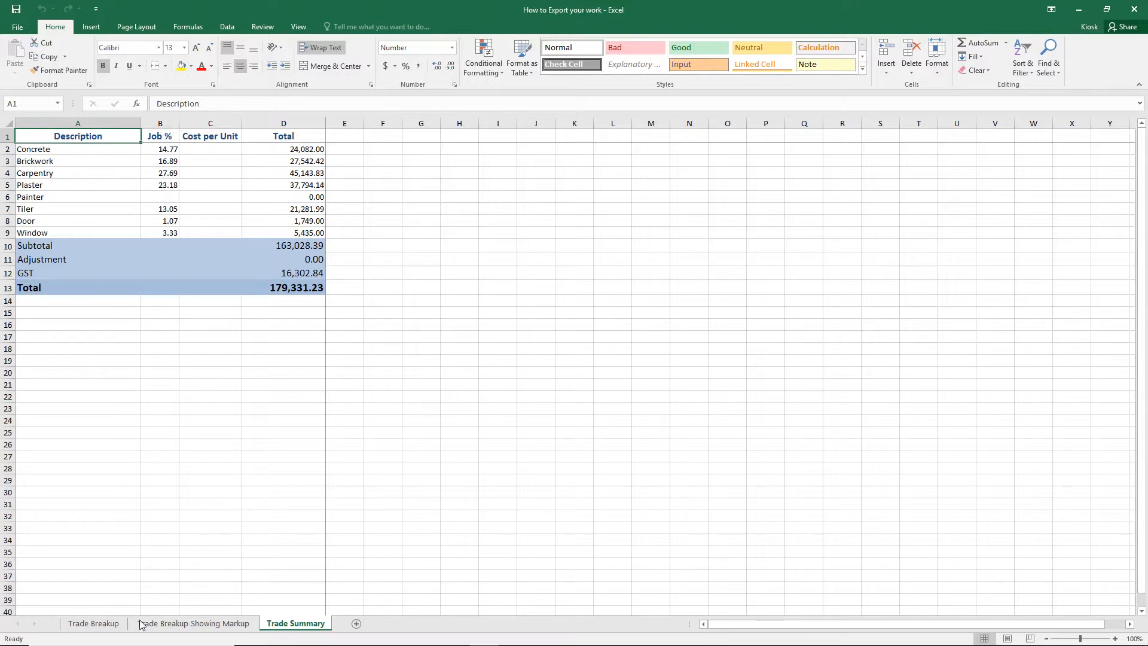
pyautogui.click(94, 624)
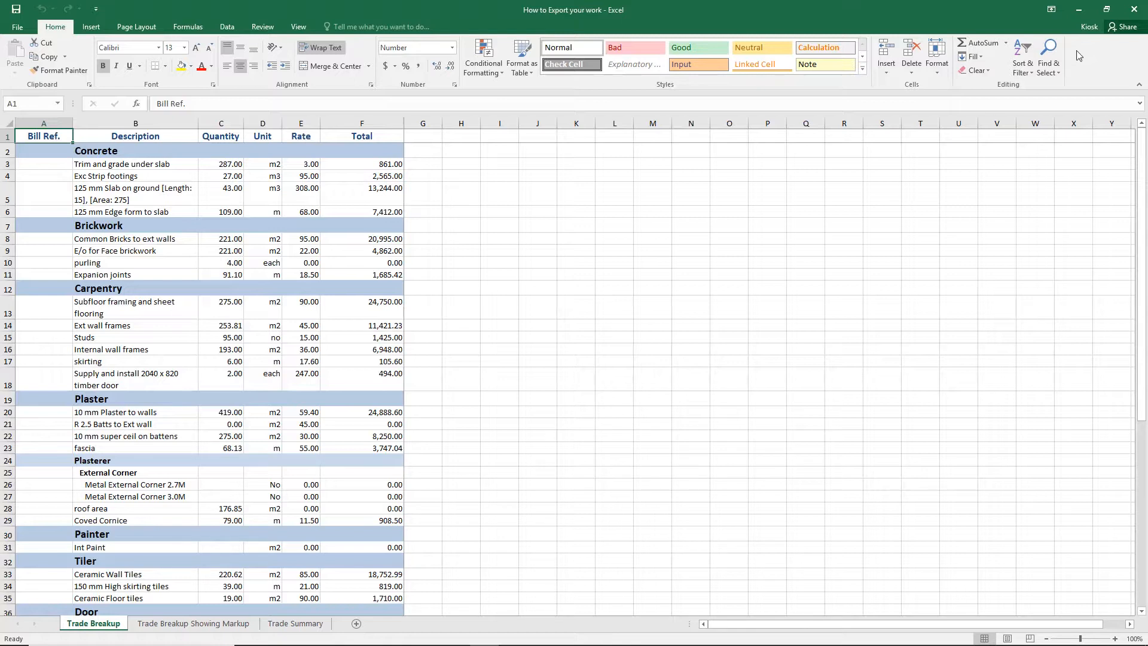
pyautogui.click(1144, 12)
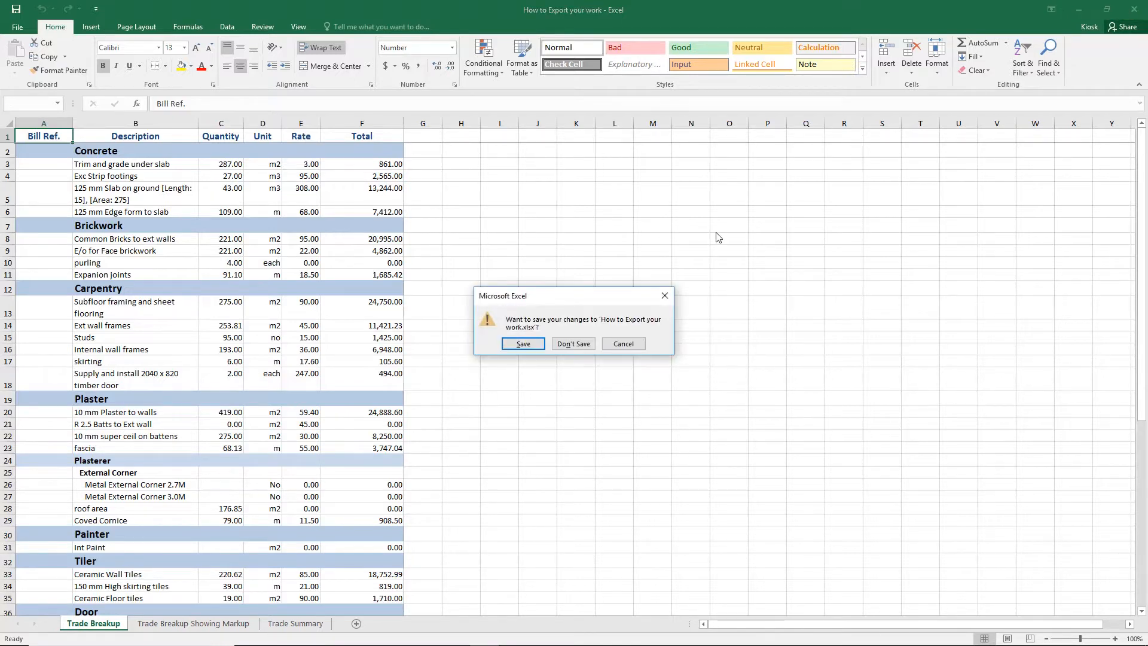
pyautogui.click(575, 341)
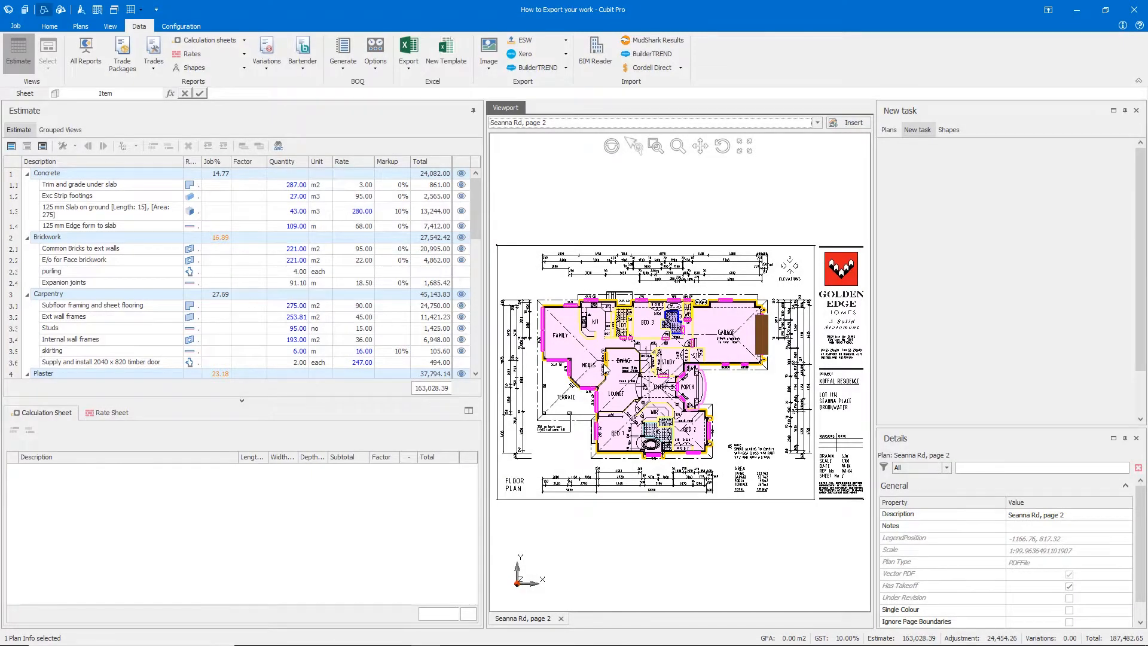
# Step: Start a new Excel export template, add Agg. Rate and Markup columns, and move Agg. Rate directly below Quantity
pyautogui.click(456, 63)
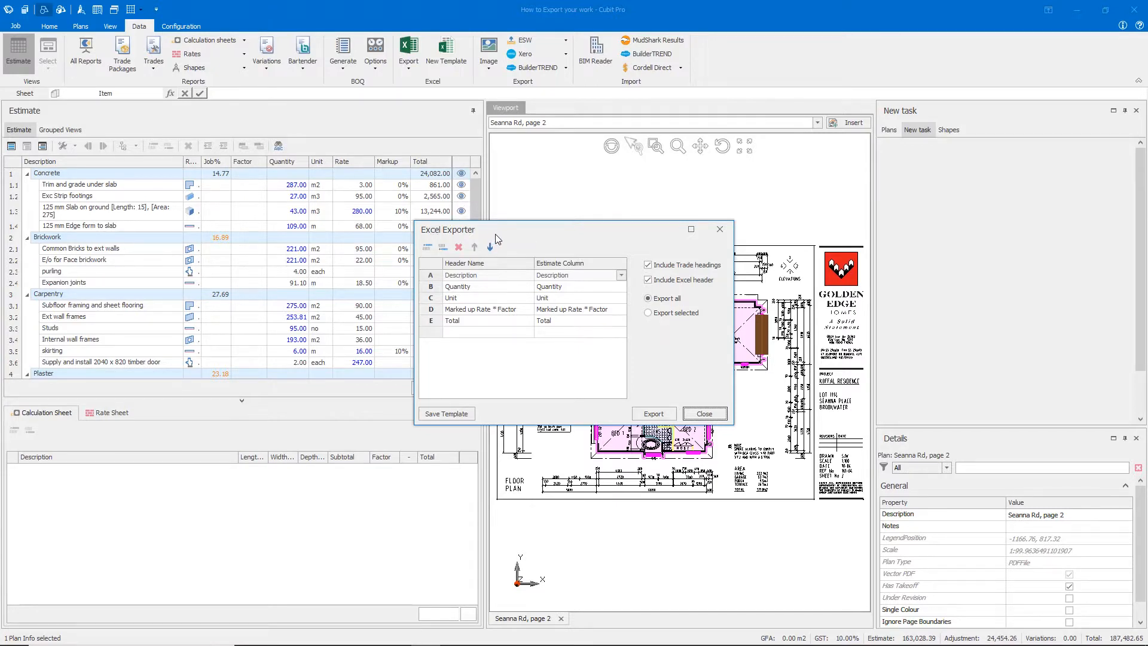
pyautogui.click(565, 333)
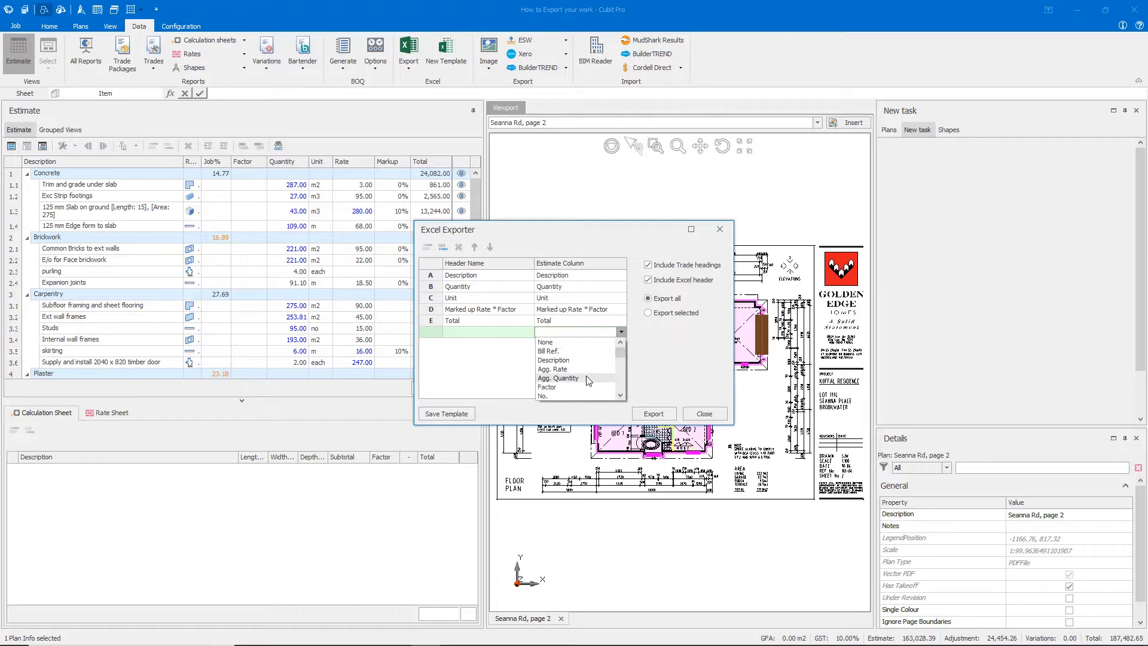
pyautogui.click(568, 370)
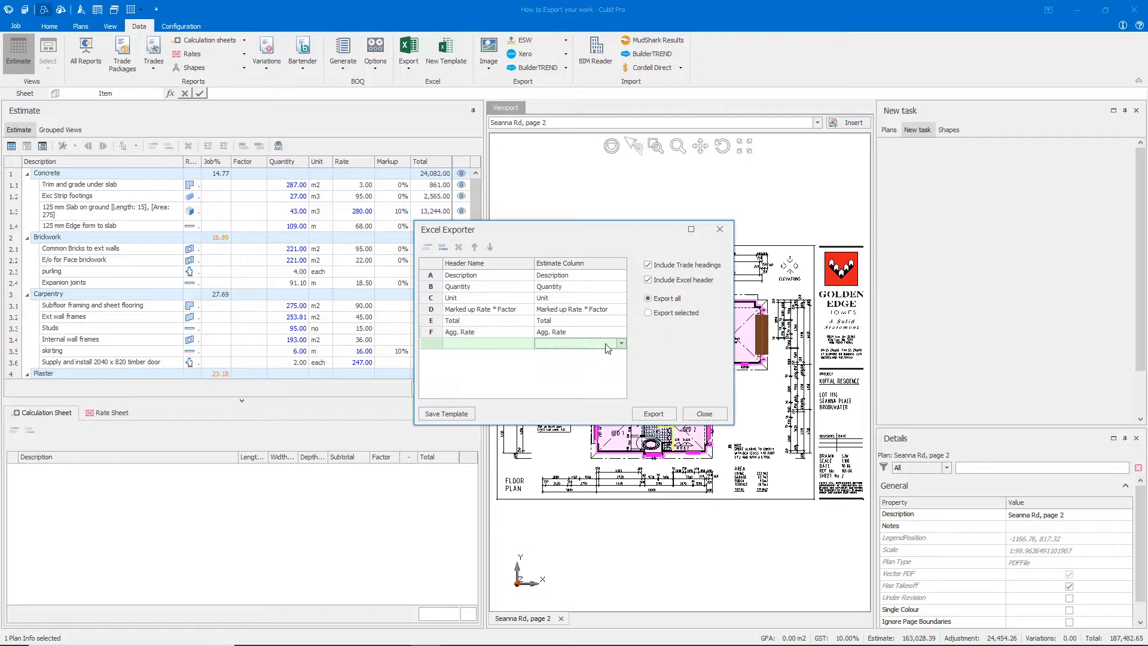
pyautogui.click(622, 343)
pyautogui.moveTo(622, 360); pyautogui.dragTo(623, 373)
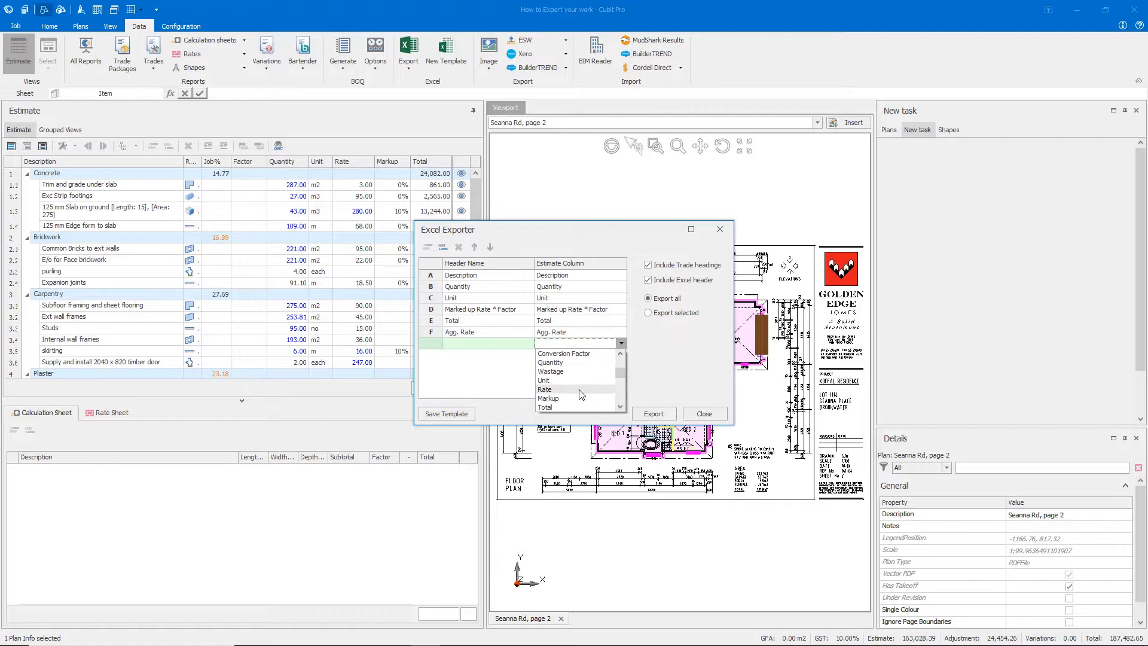
pyautogui.click(561, 403)
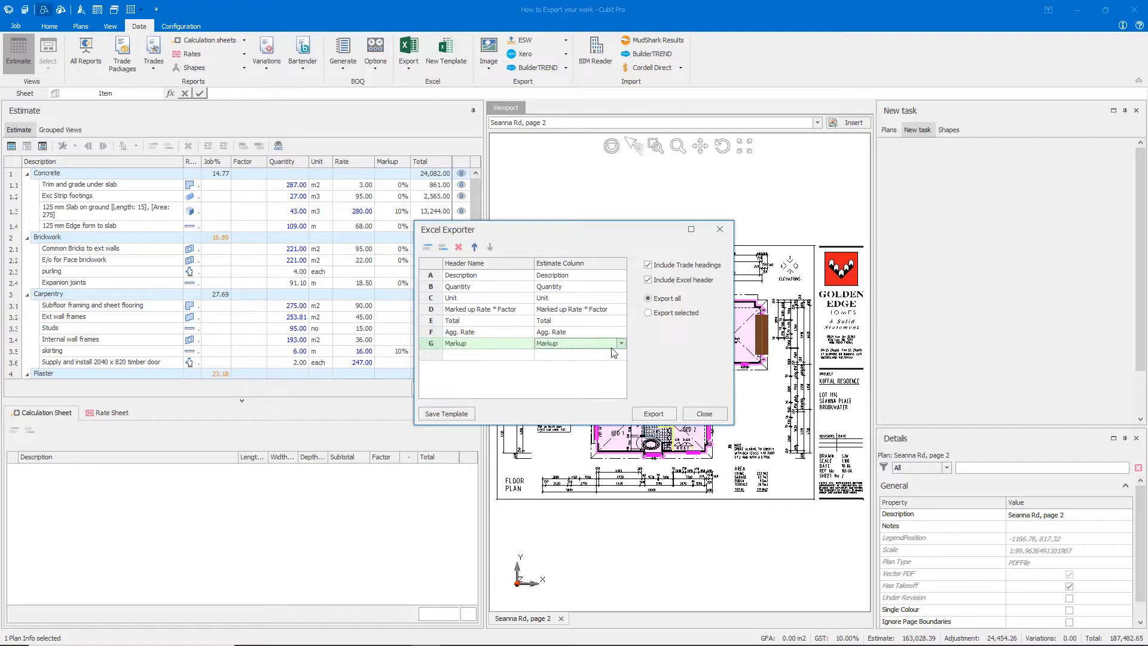
pyautogui.moveTo(490, 333); pyautogui.dragTo(488, 302)
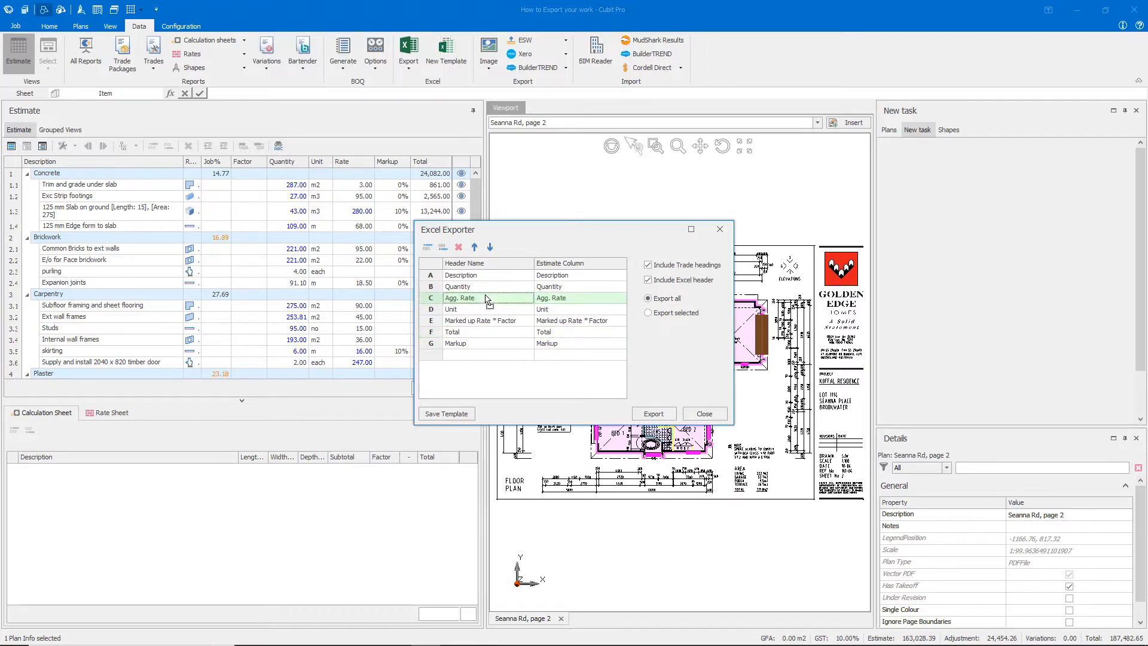
# Step: Save the column layout as an export template named "Excel Template"
pyautogui.click(439, 415)
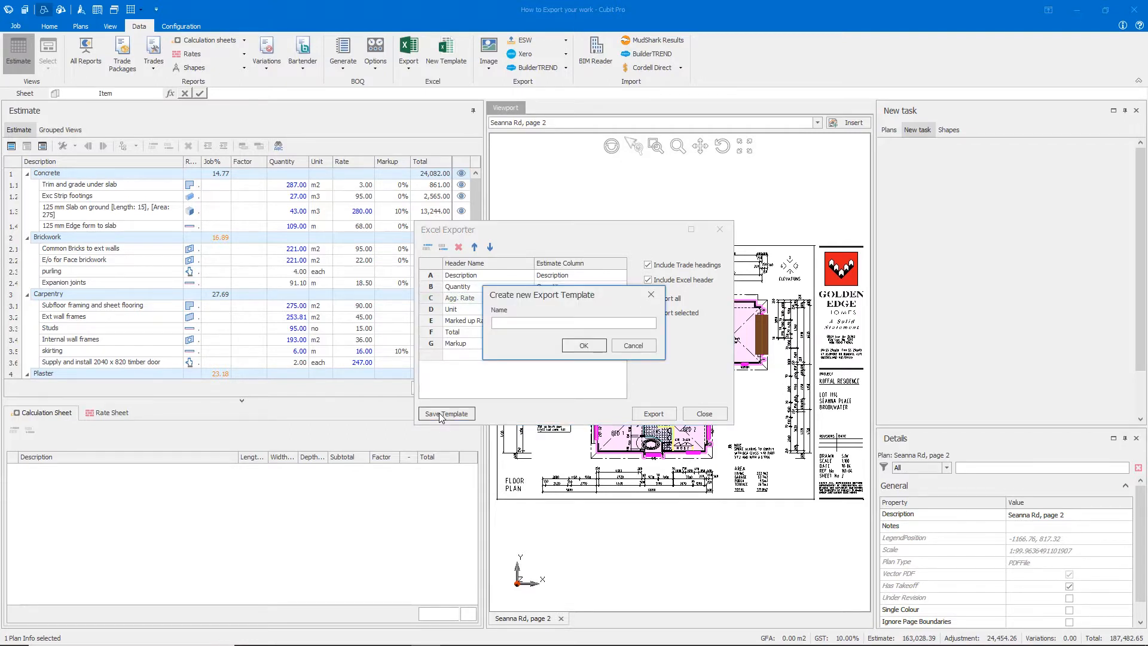
pyautogui.write('Ex')
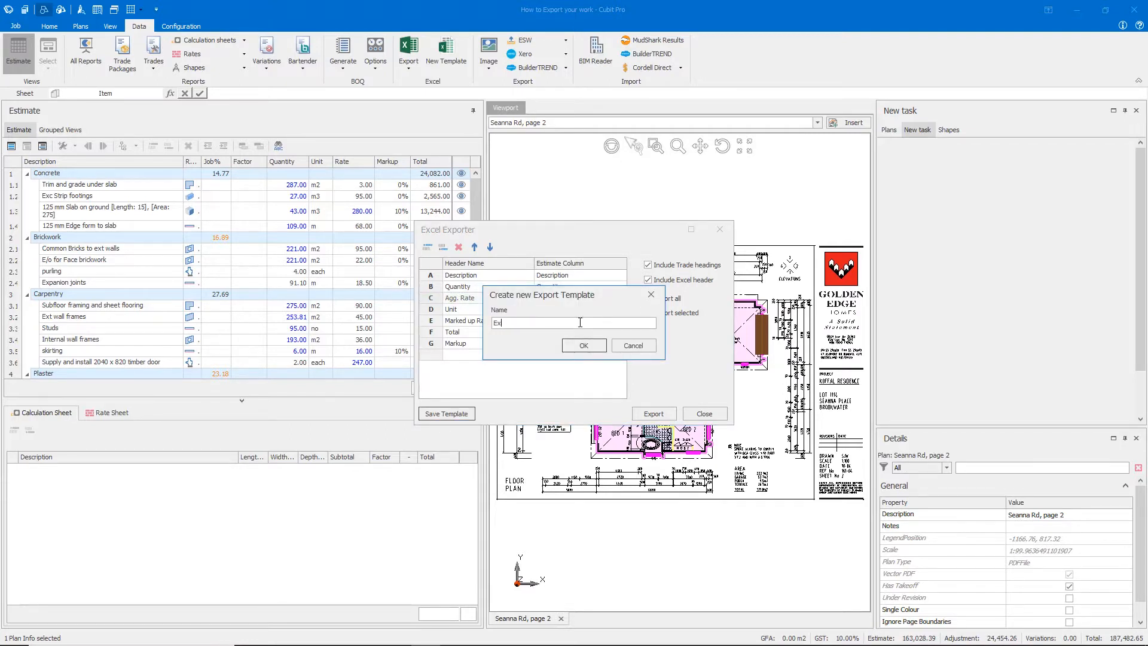
pyautogui.write('cel Template')
pyautogui.click(584, 346)
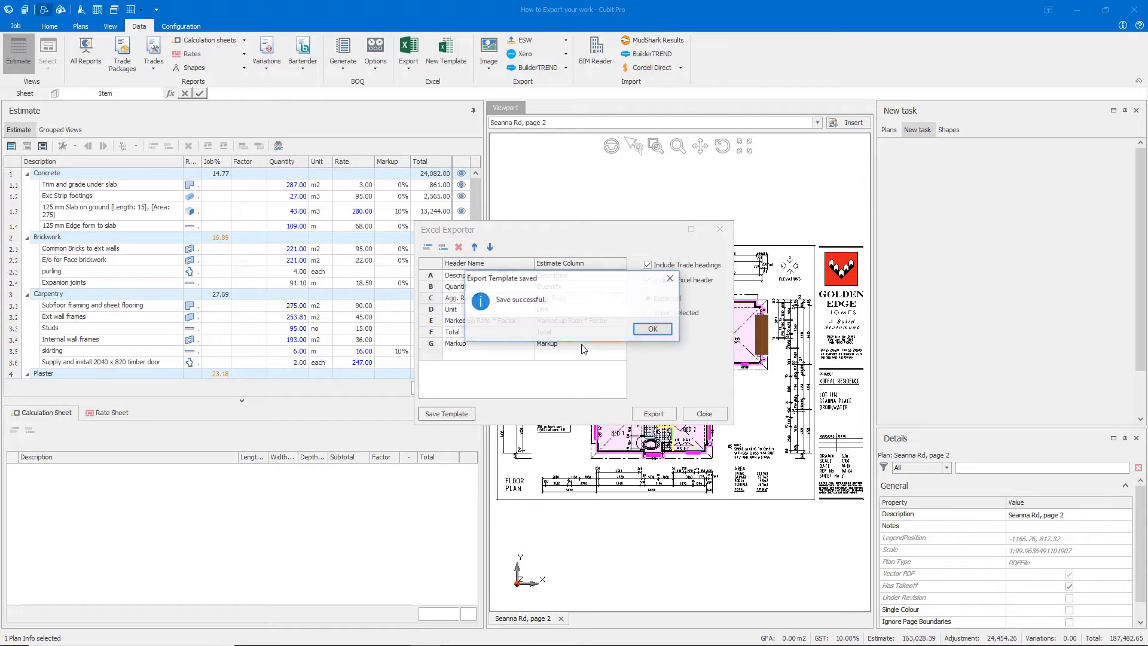
pyautogui.click(650, 330)
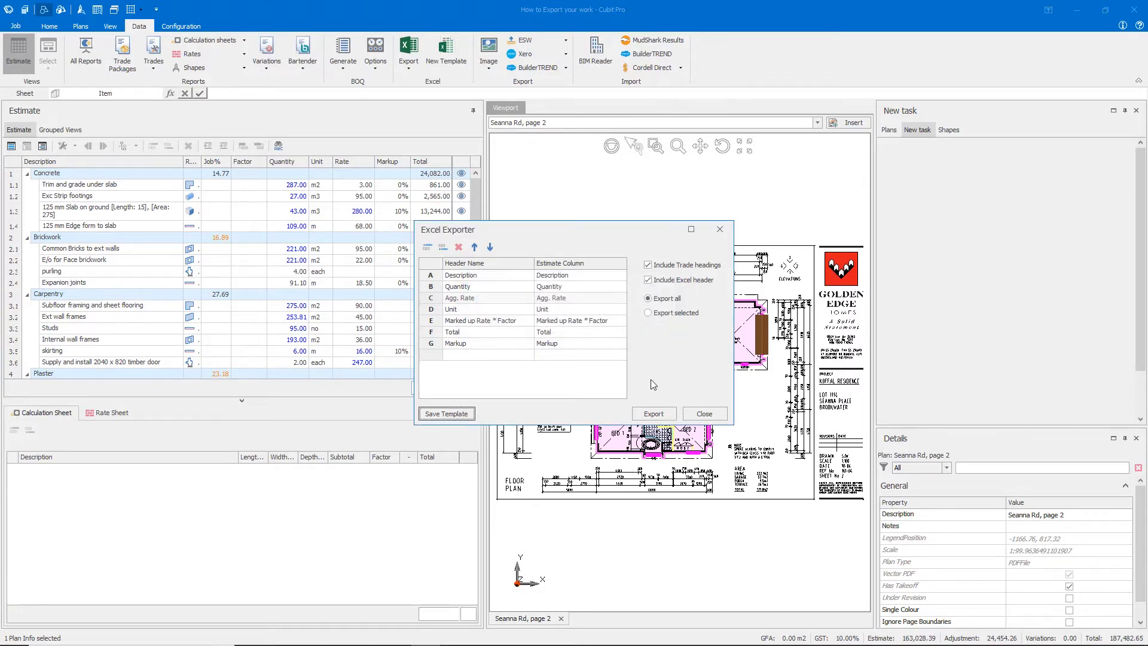
# Step: Export the estimate with the customised columns to the Desktop as an Excel workbook named "How to Export your work - Template"
pyautogui.click(656, 415)
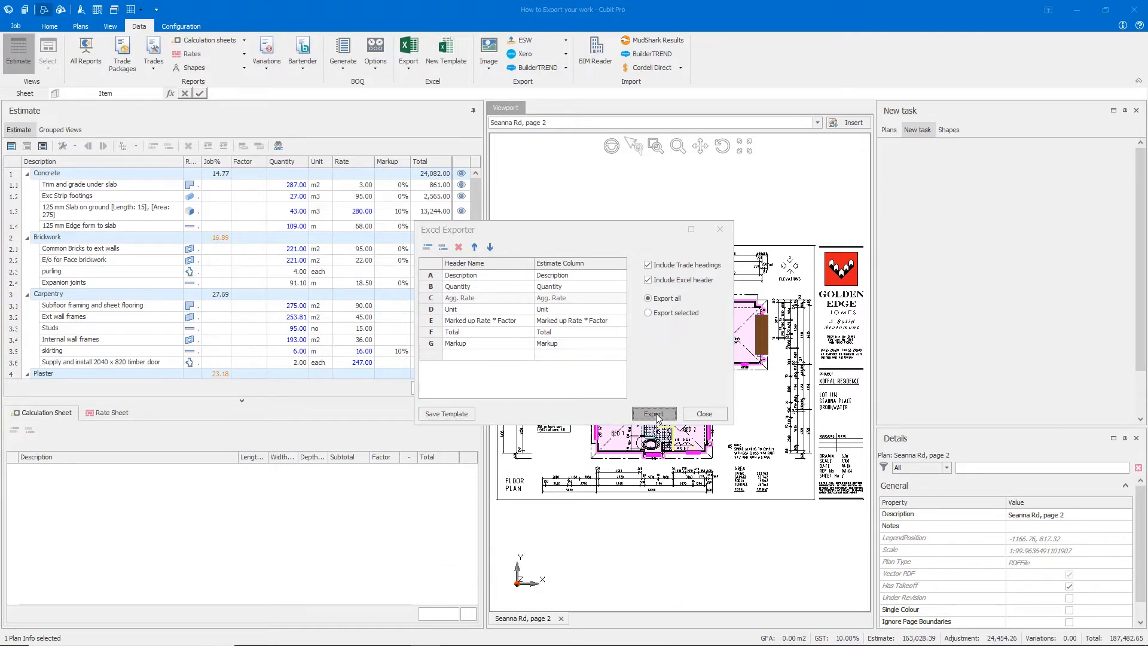
pyautogui.click(676, 498)
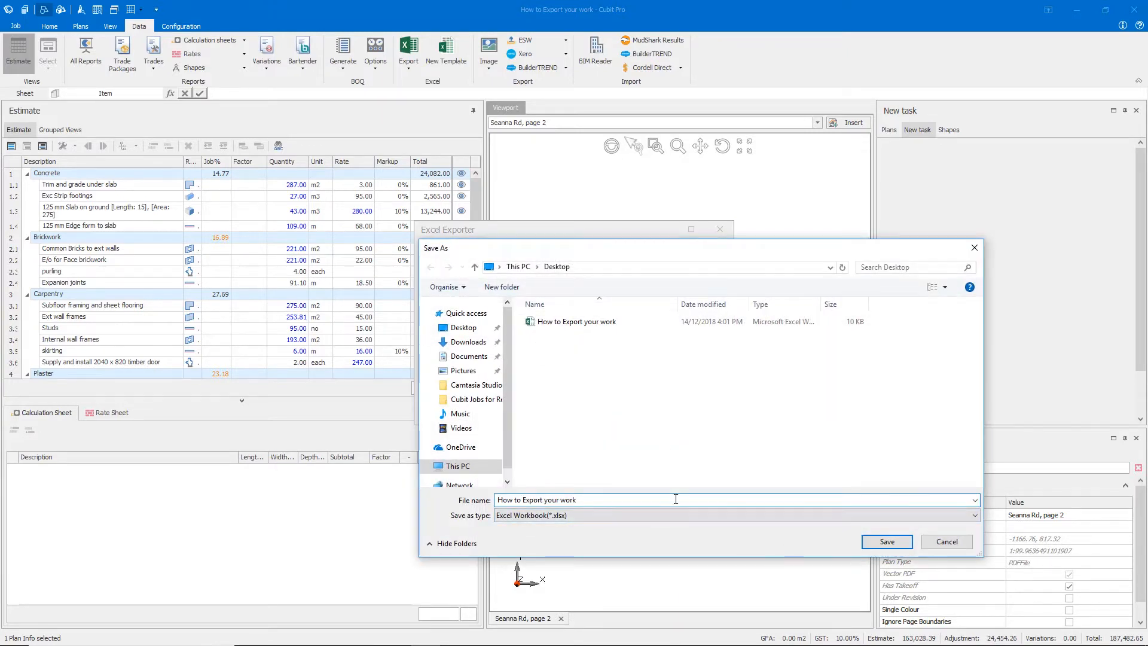
pyautogui.write('- Template')
pyautogui.press('Return')
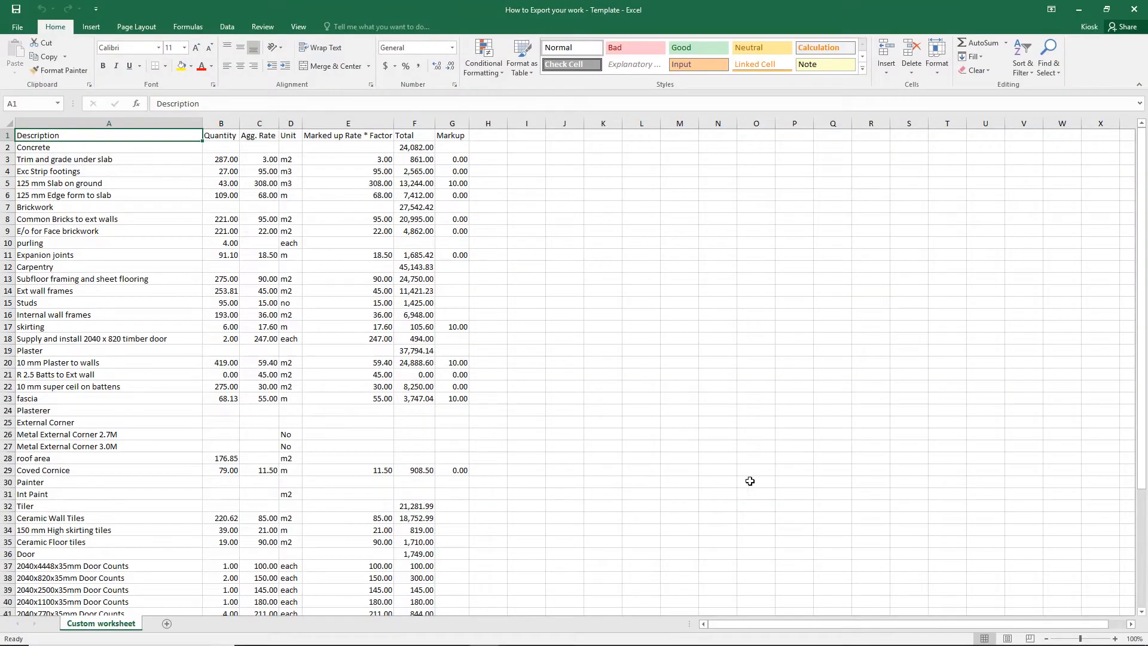
# Step: Check the Quantity, Agg. Rate and Markup columns in the exported workbook and close it
pyautogui.click(222, 123)
pyautogui.click(264, 124)
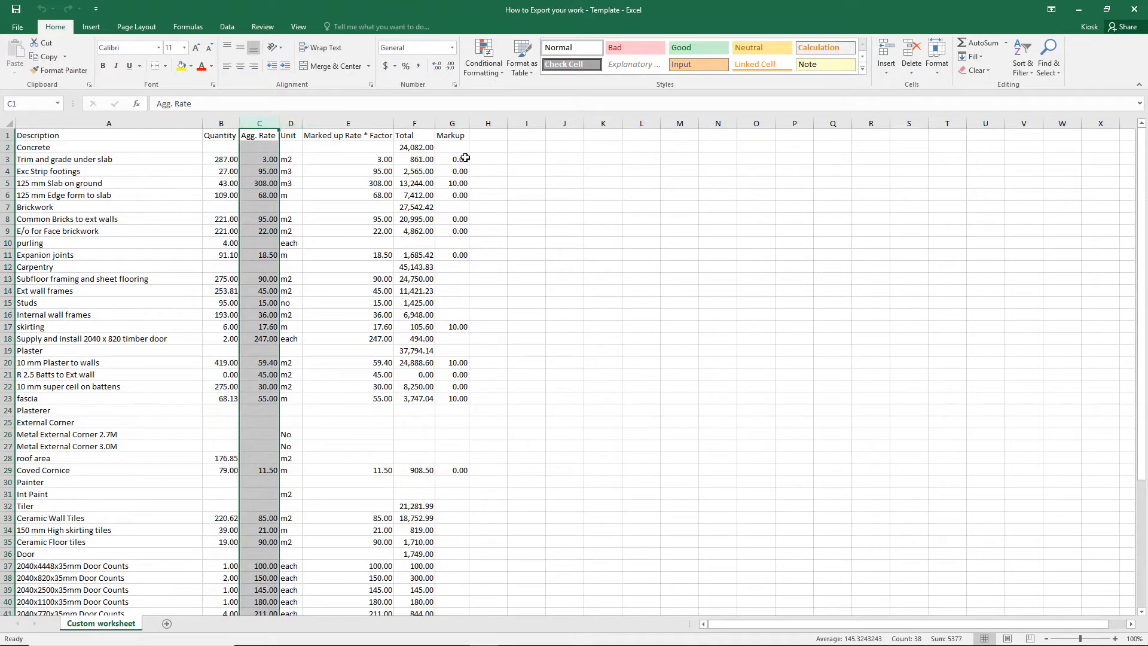
pyautogui.click(452, 123)
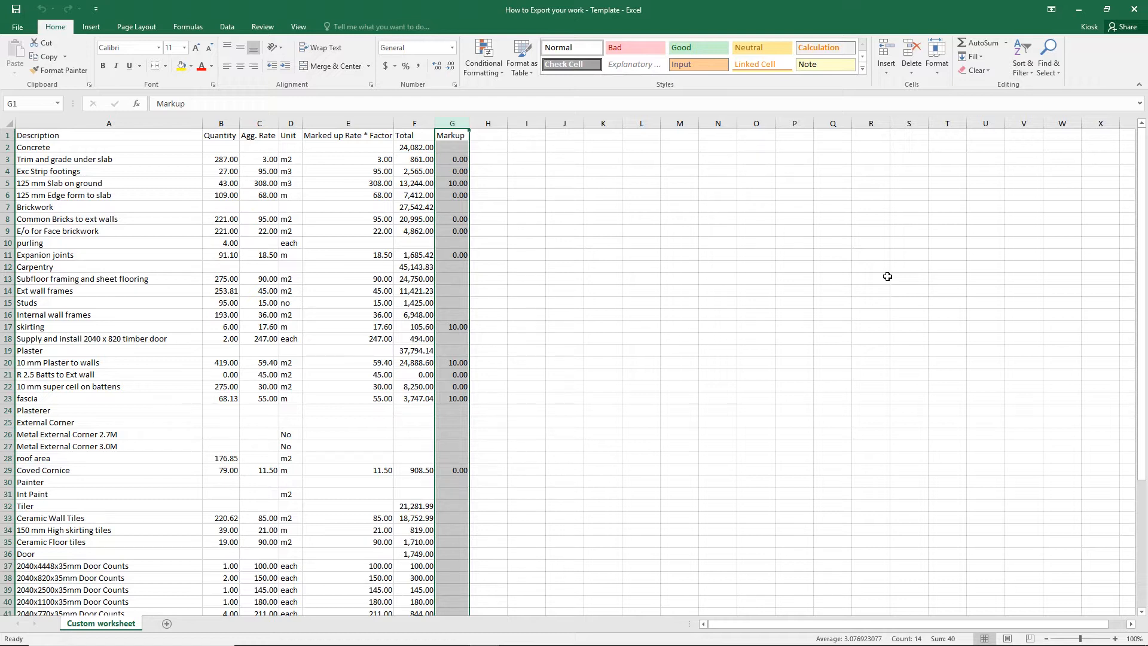
pyautogui.click(1135, 10)
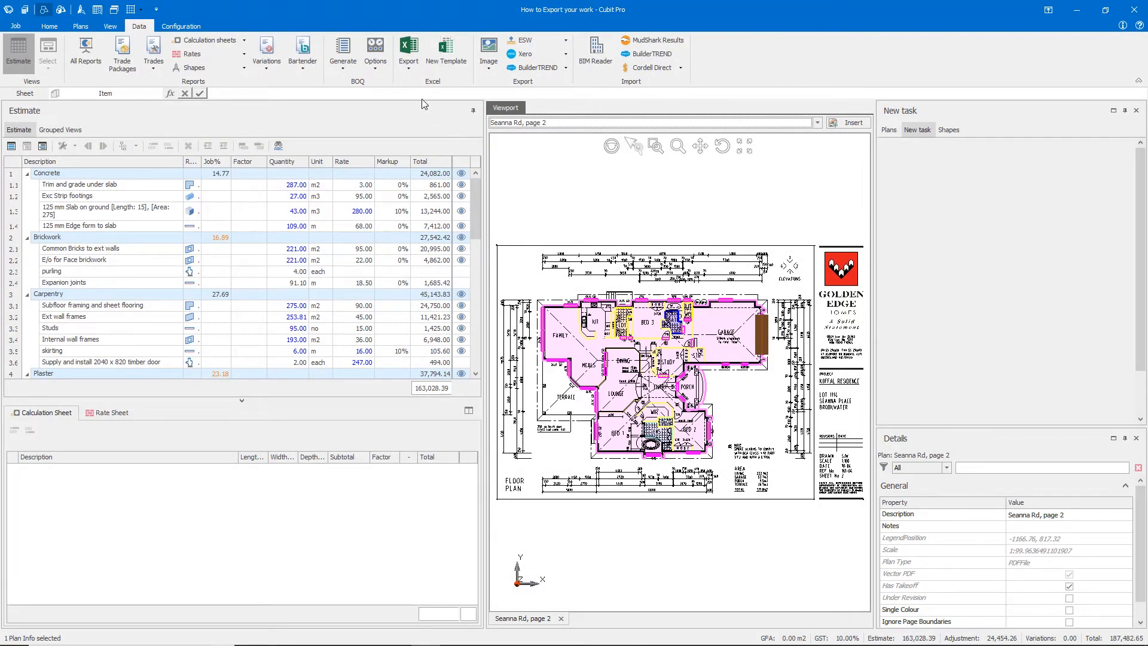
# Step: Start an Excel export of the estimate using the saved "Excel Template"
pyautogui.click(410, 70)
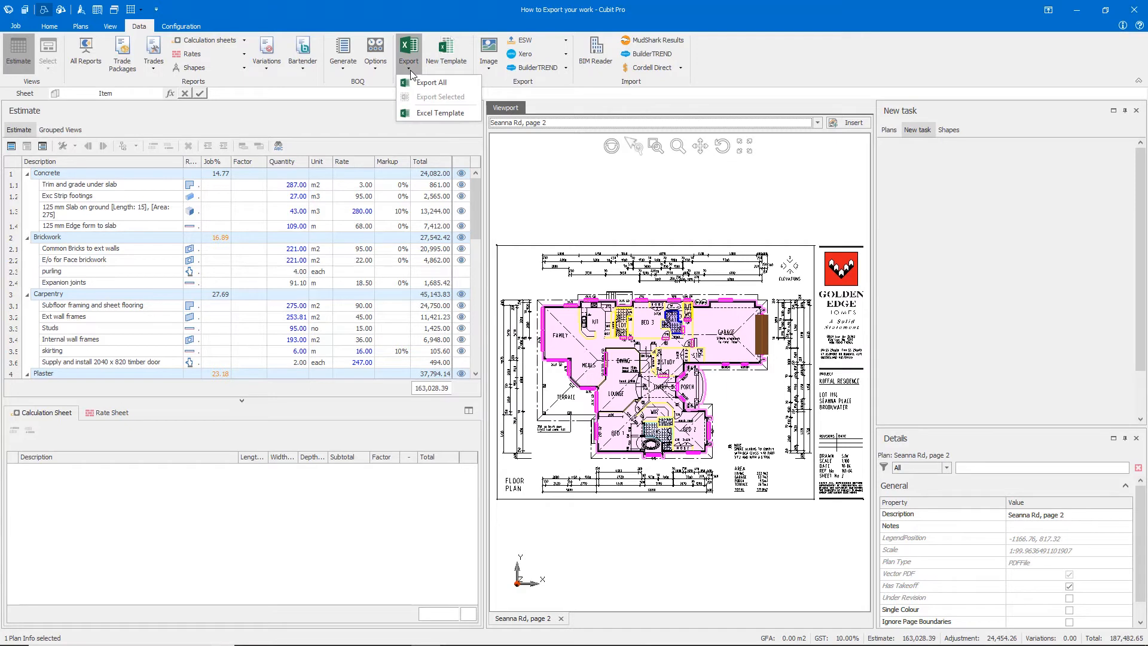
pyautogui.click(428, 113)
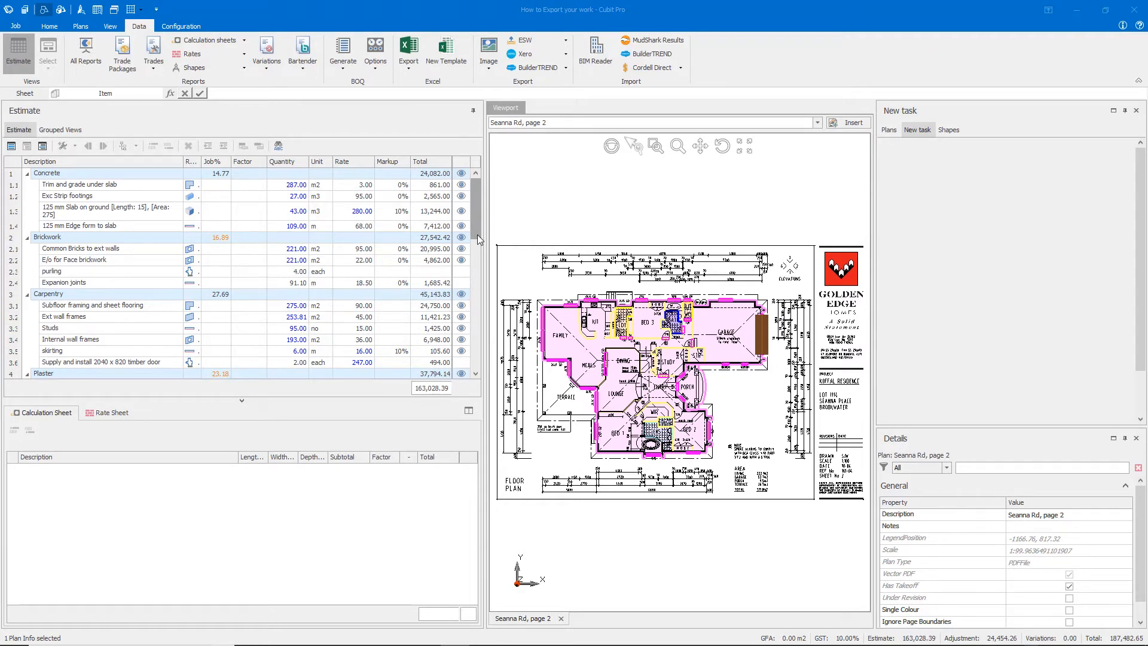